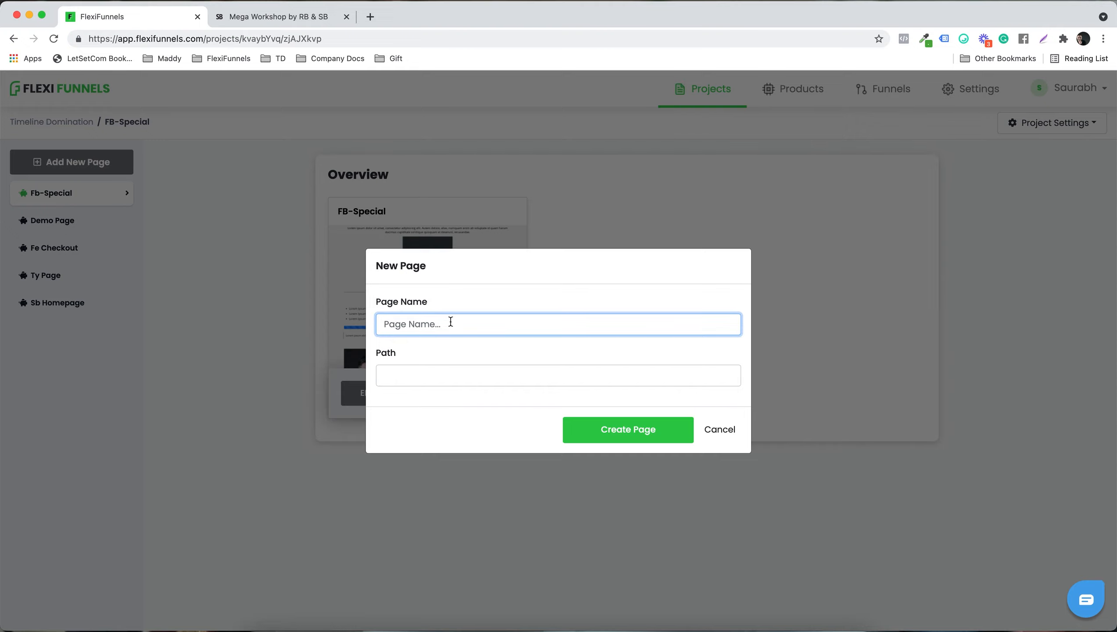
# Step: Create a new page named Flexi Autoresponder from the Blank Template and open it for editing
pyautogui.write('Flexi Autoresponder')
pyautogui.click(615, 430)
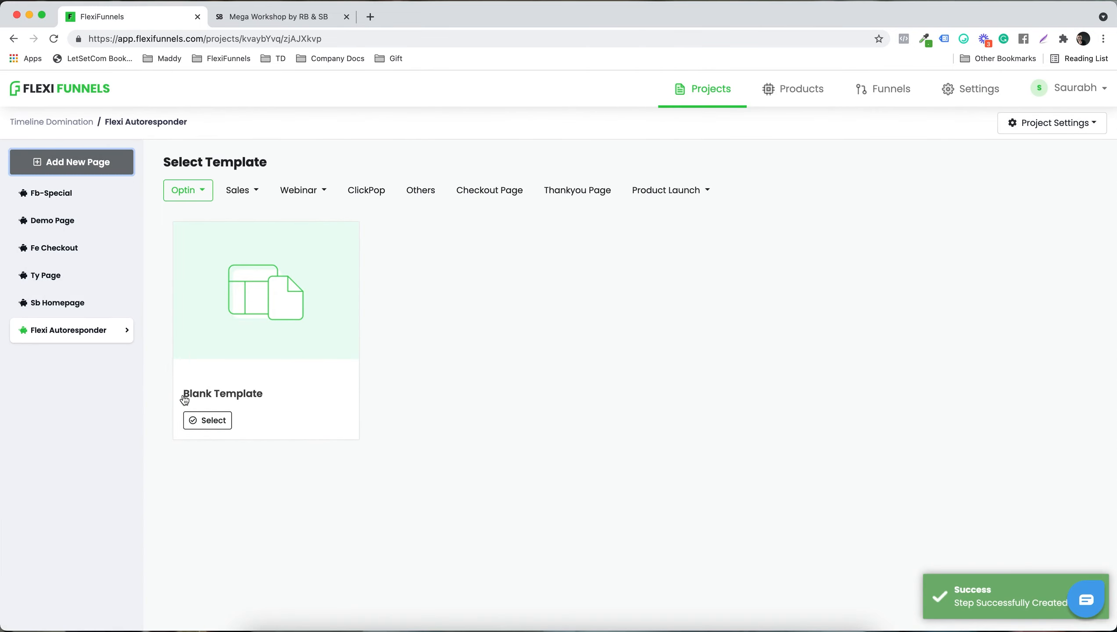
pyautogui.click(210, 421)
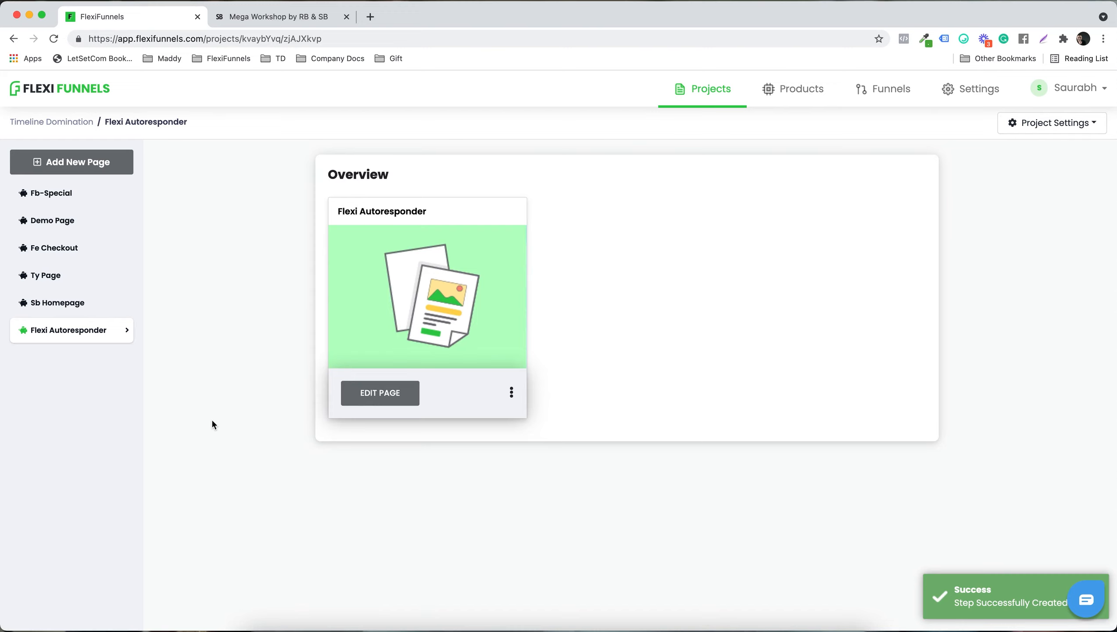
pyautogui.click(356, 391)
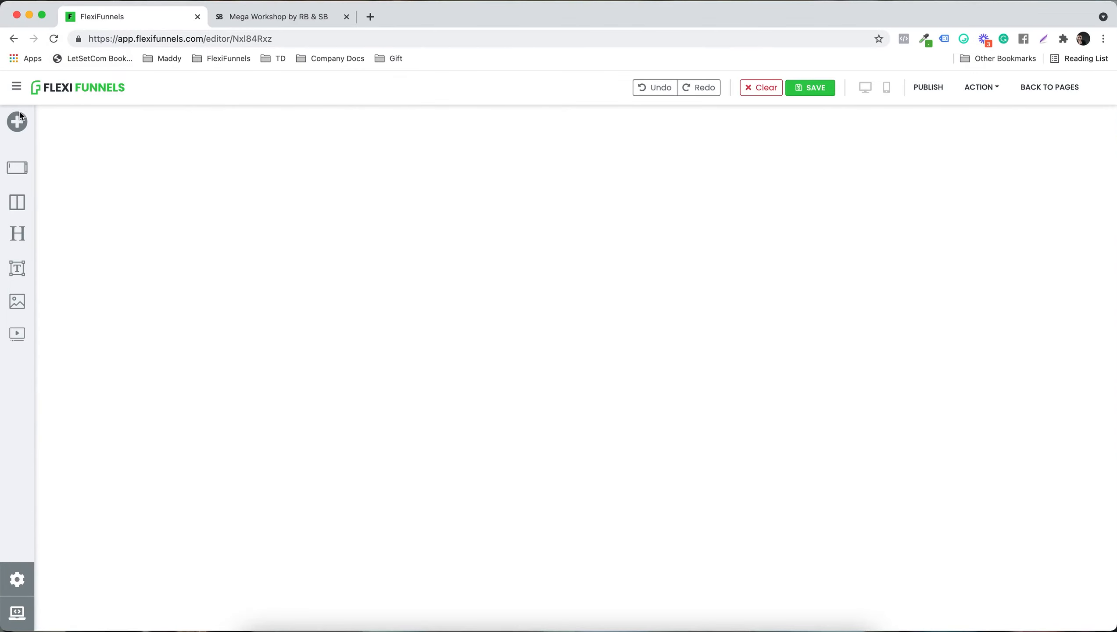
# Step: Add a section to the blank page and place a 2 Columns row inside it
pyautogui.click(18, 121)
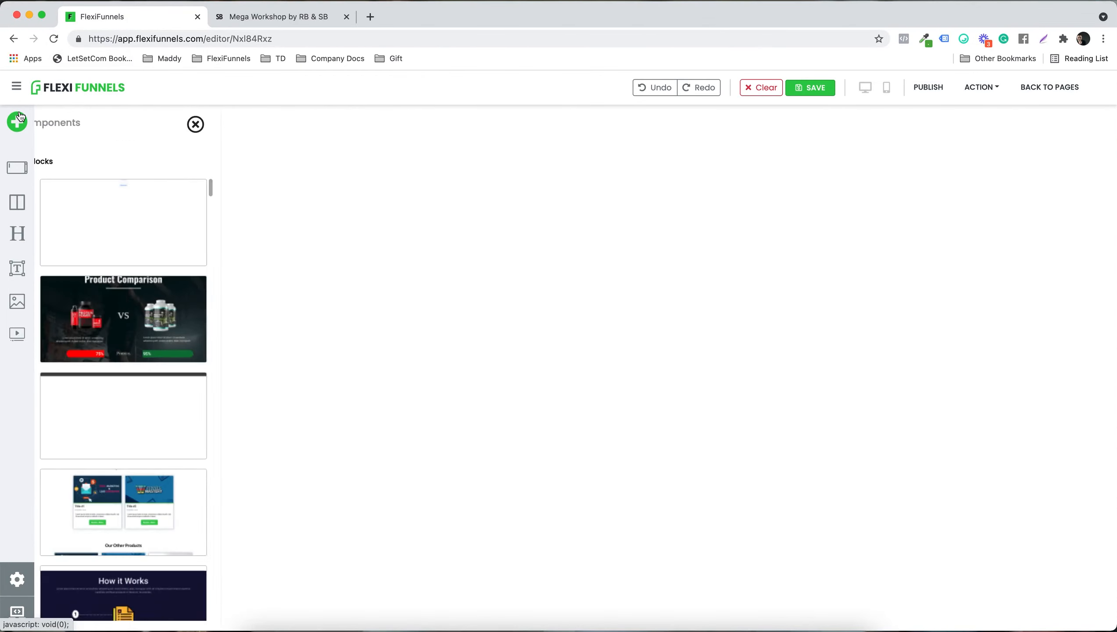
pyautogui.click(190, 126)
pyautogui.moveTo(118, 234); pyautogui.dragTo(479, 172)
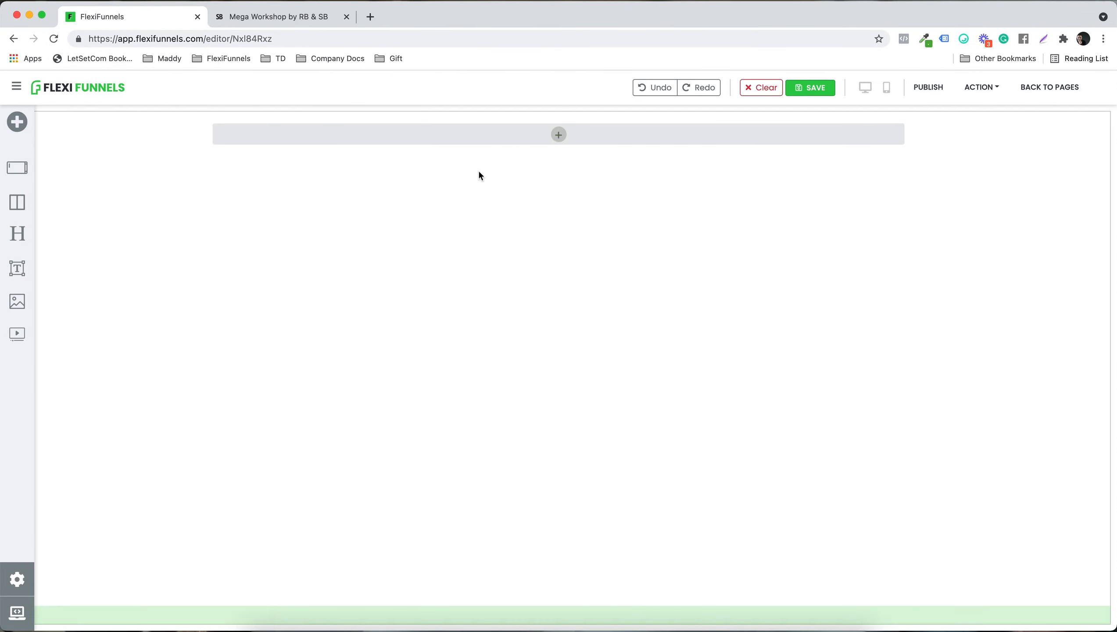
pyautogui.click(547, 136)
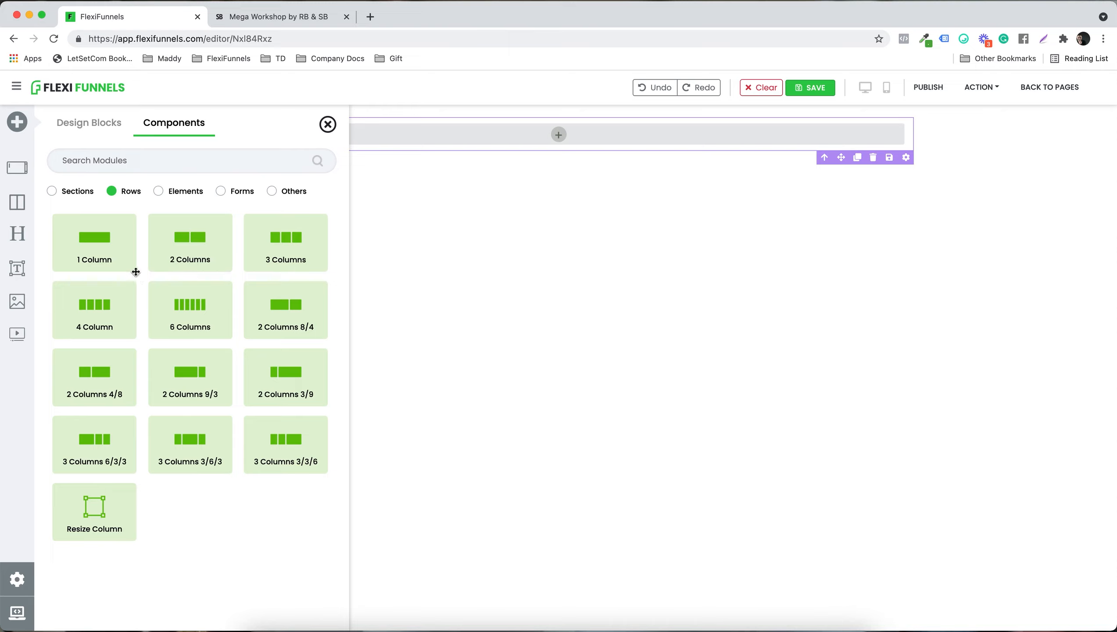
pyautogui.click(188, 252)
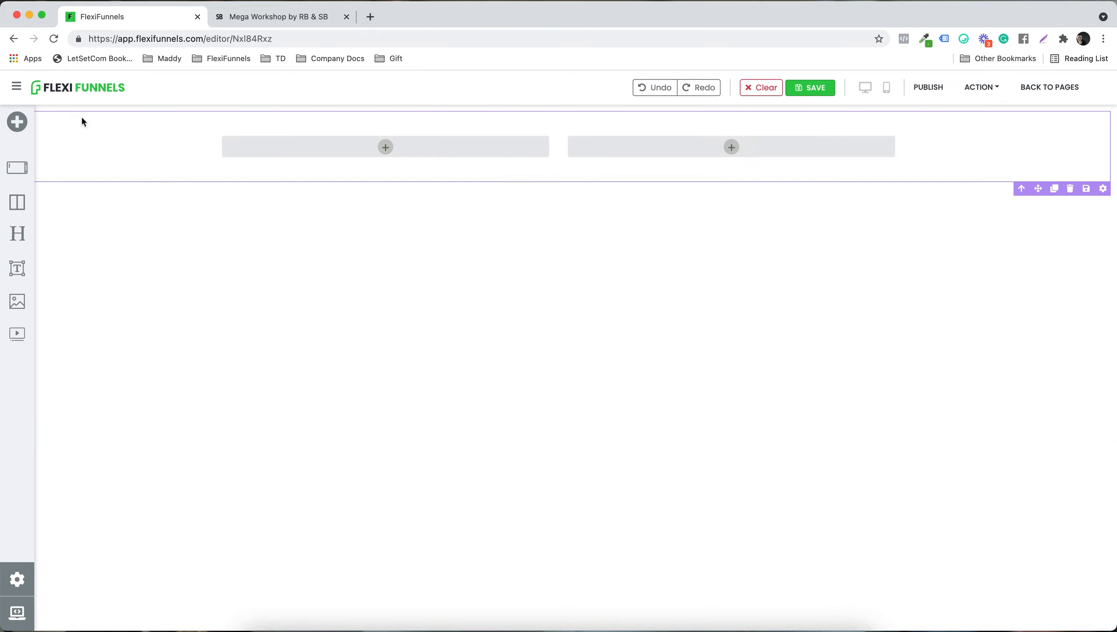
# Step: Set the section's background to the first dark image in the image gallery
pyautogui.click(1103, 190)
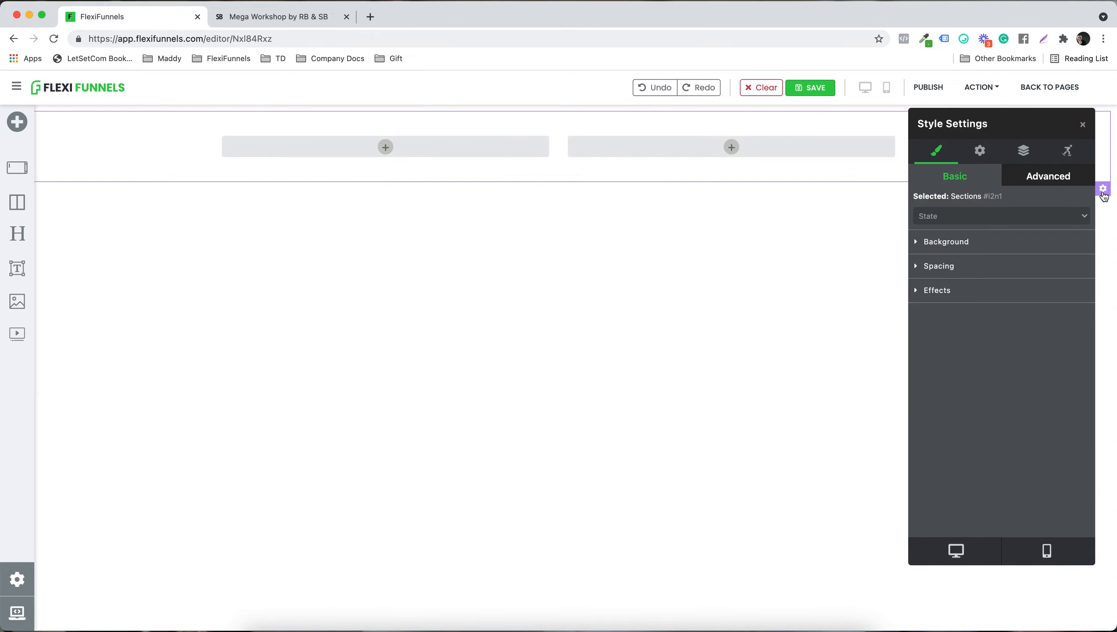
pyautogui.click(968, 241)
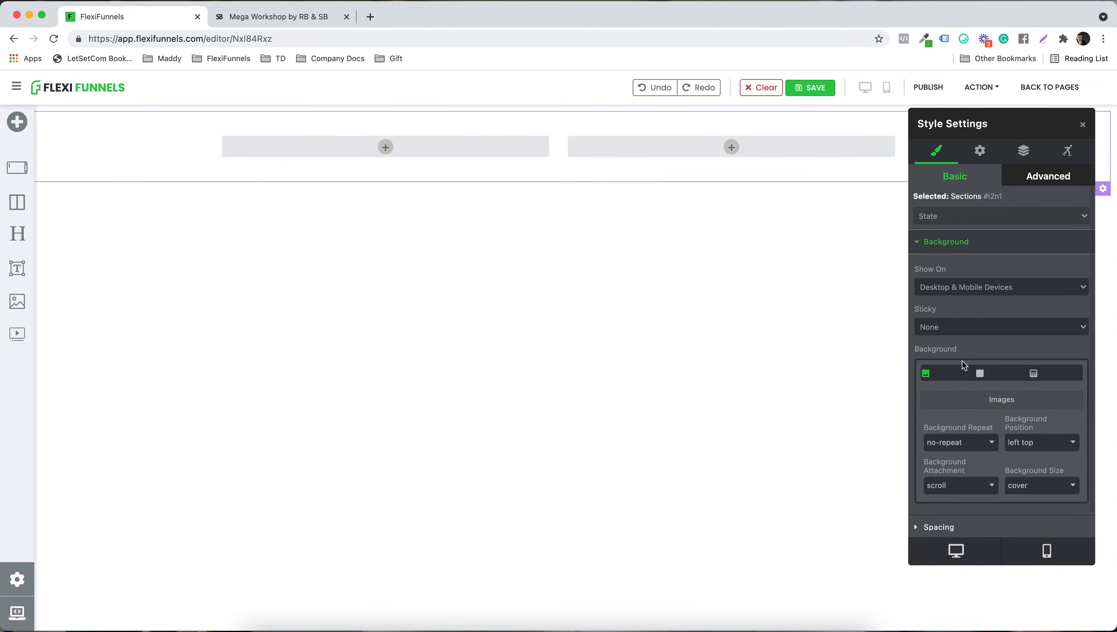
pyautogui.click(974, 405)
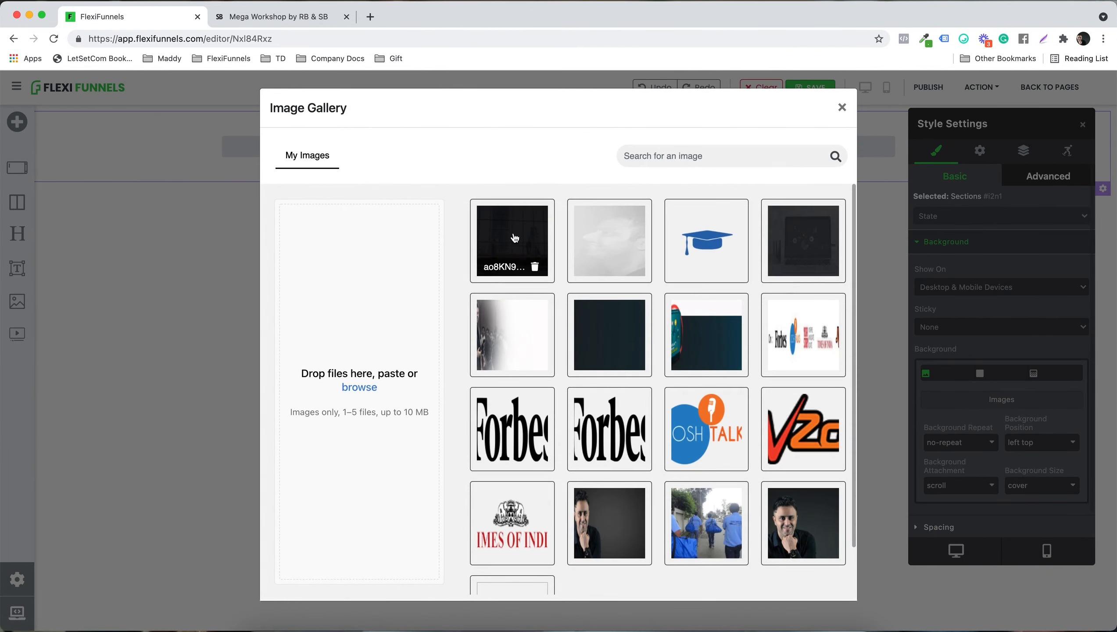
pyautogui.click(514, 238)
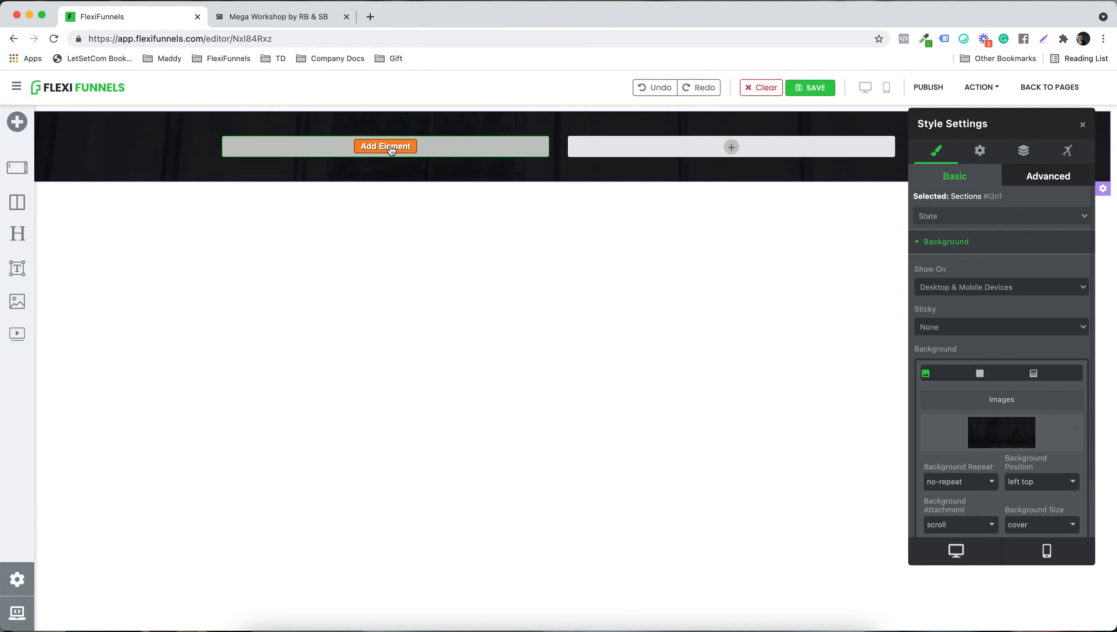
# Step: Copy the main headline about communication mastery and freelancing from the Mega Workshop page and return to the editor
pyautogui.click(288, 17)
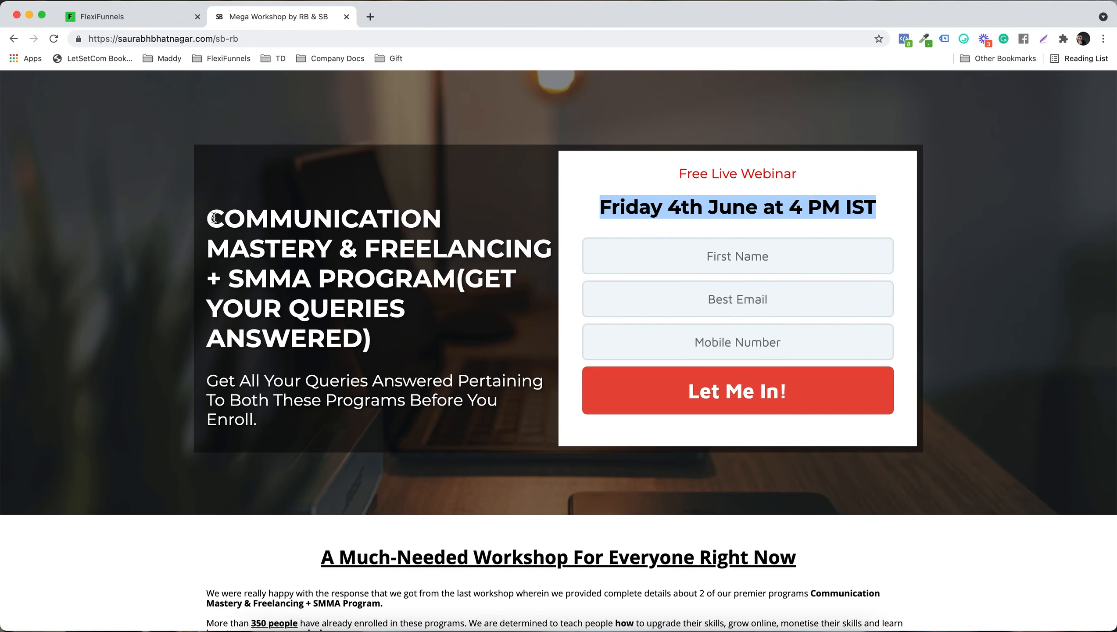
pyautogui.moveTo(214, 218); pyautogui.dragTo(371, 338)
pyautogui.press('super+c')
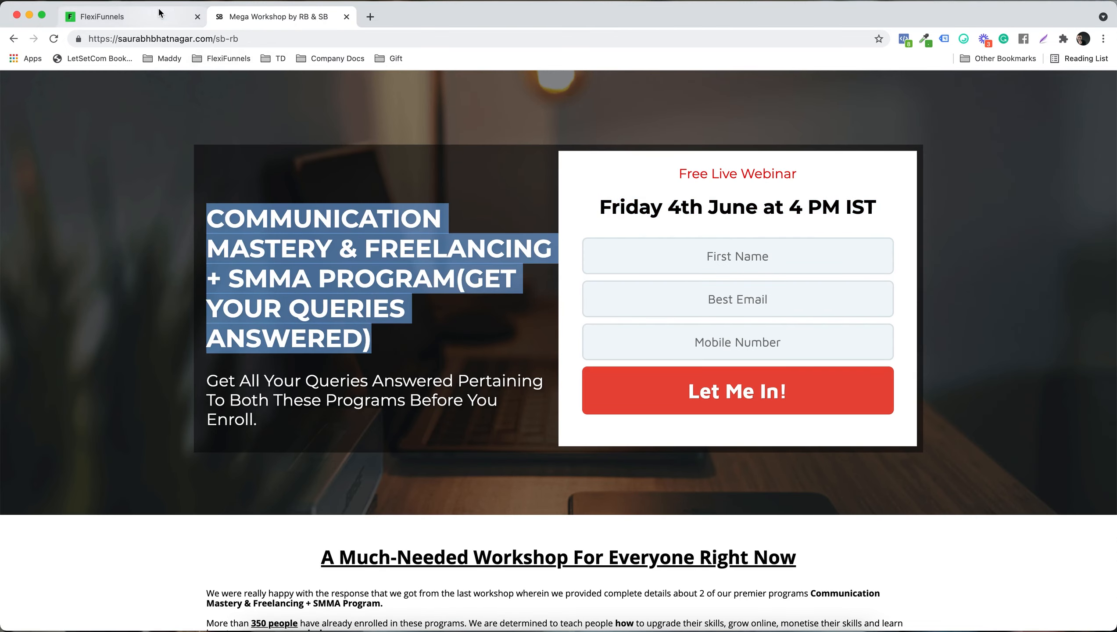
pyautogui.click(160, 24)
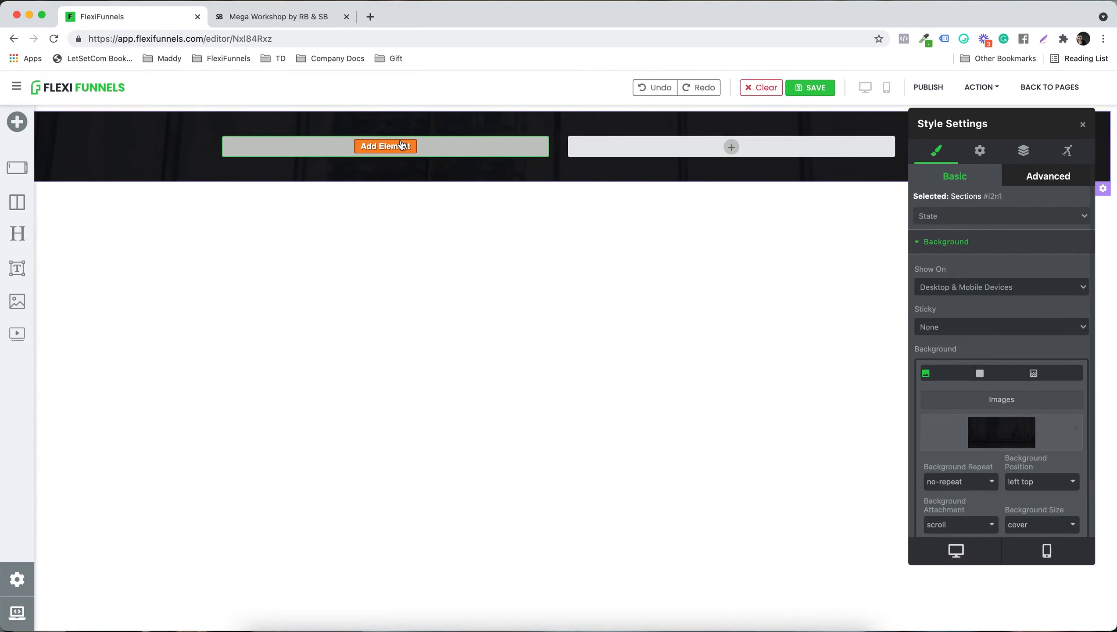
# Step: Add two Headline elements to the first column and replace the upper one's text with the copied workshop headline
pyautogui.click(385, 146)
pyautogui.moveTo(95, 242); pyautogui.dragTo(383, 160)
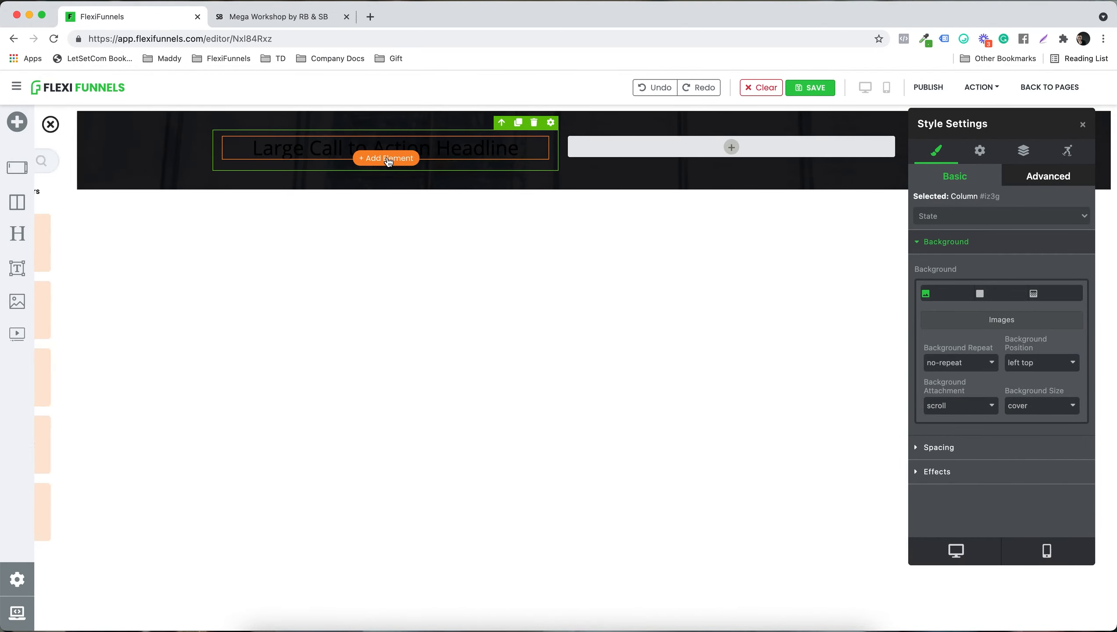
pyautogui.moveTo(95, 242); pyautogui.dragTo(289, 180)
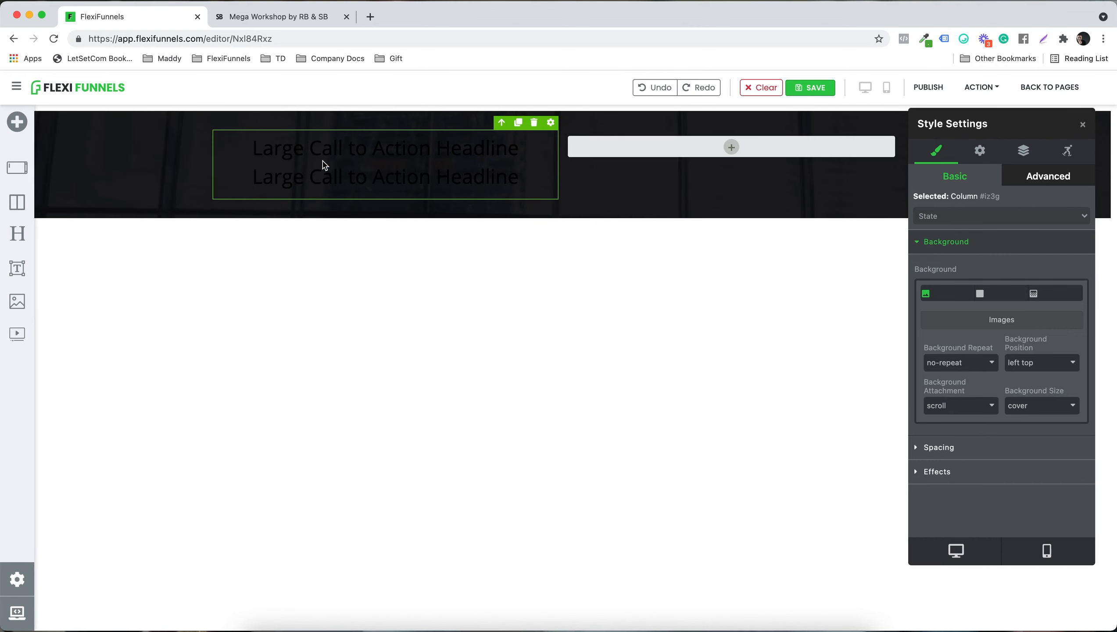
pyautogui.tripleClick(336, 159)
pyautogui.press('super+v')
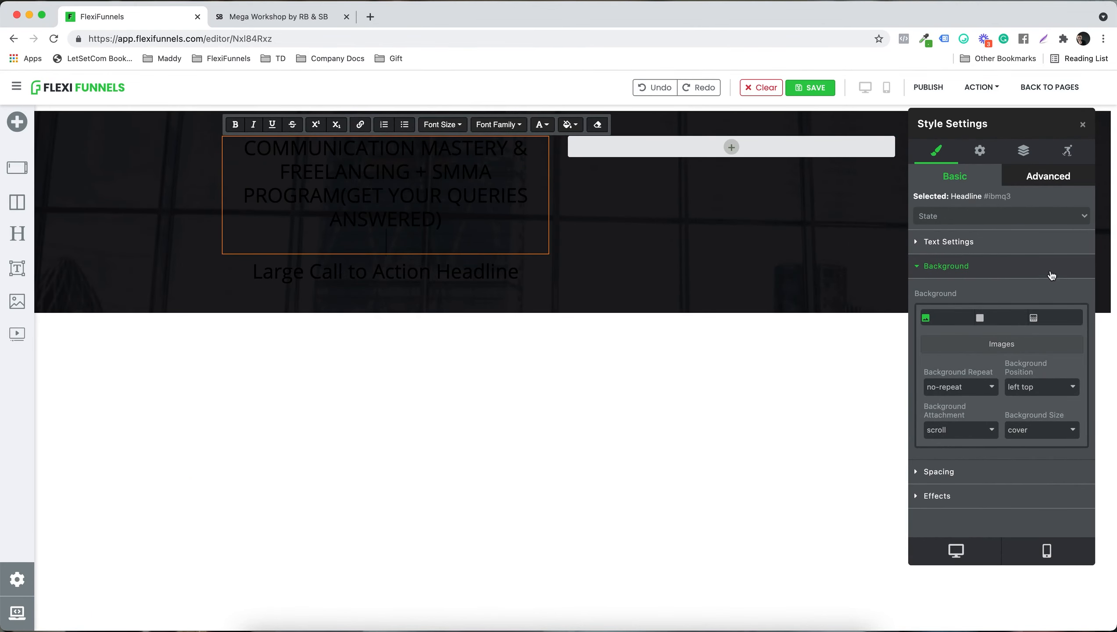
# Step: Left-align the workshop headline and set its text color to white (#ffffff)
pyautogui.click(945, 244)
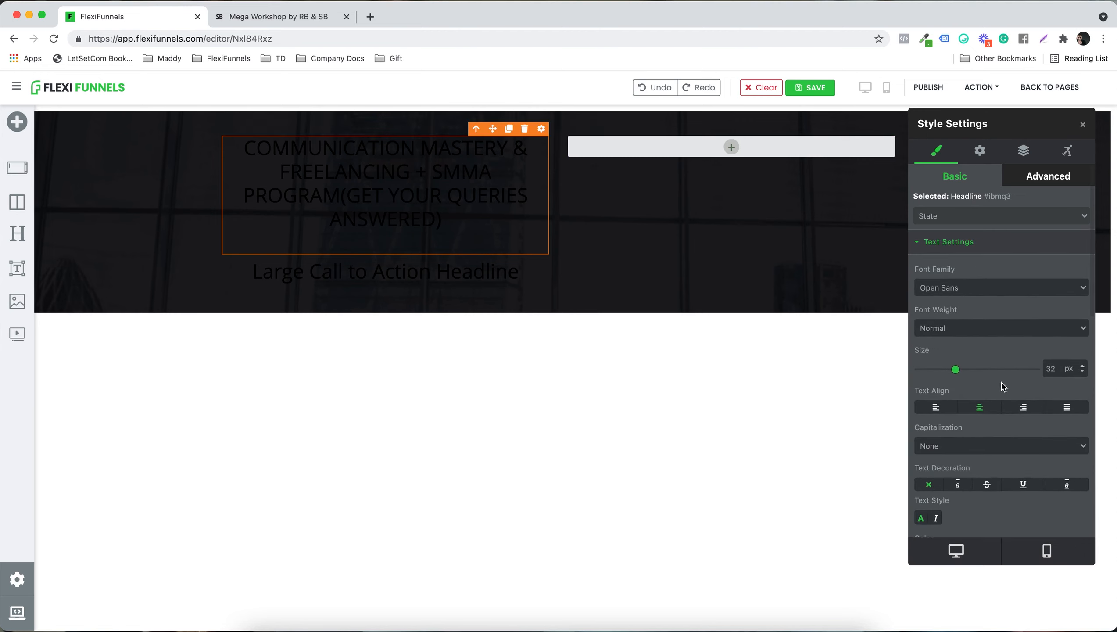
pyautogui.scroll(-1, 1003, 386)
pyautogui.click(936, 386)
pyautogui.scroll(-4, 975, 413)
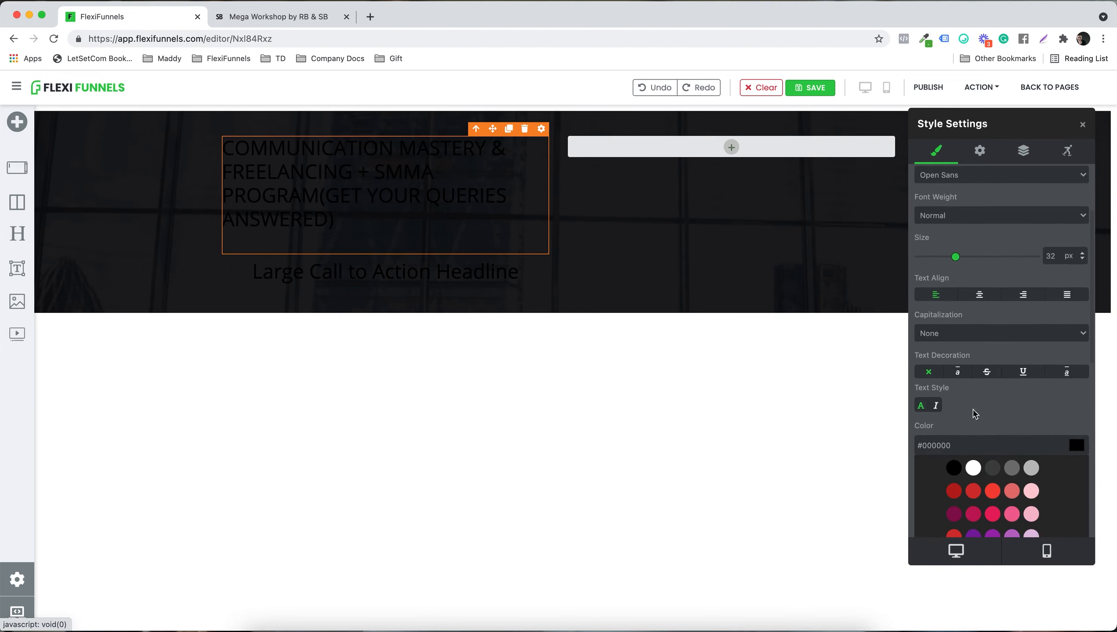
pyautogui.click(972, 468)
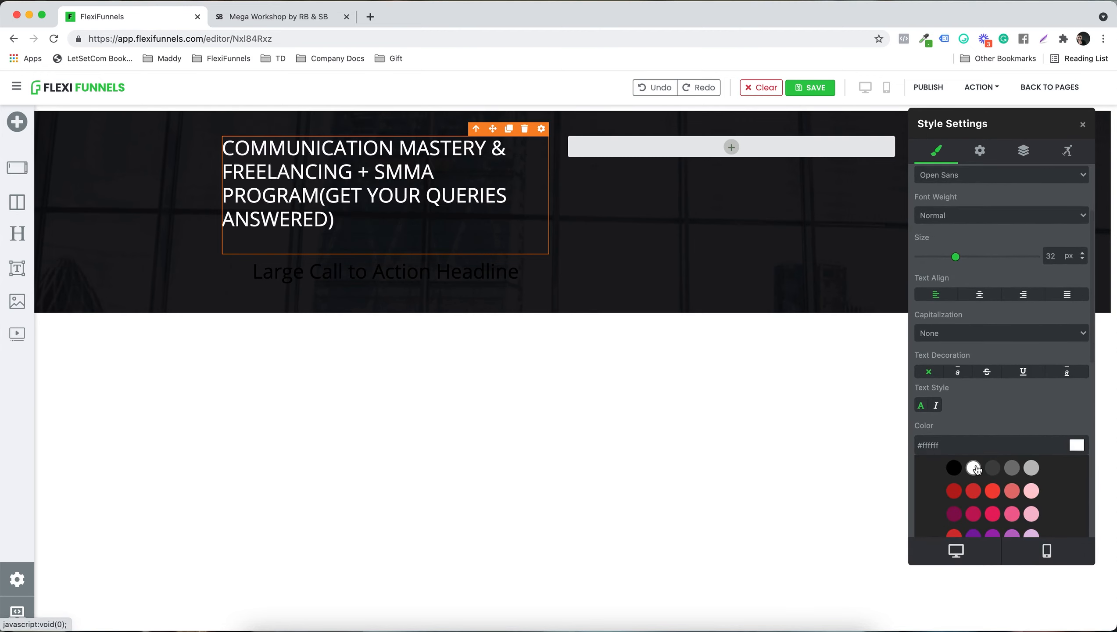
# Step: Copy the "Get All Your Queries Answered" subheading from the Mega Workshop page and paste it over the second headline's text
pyautogui.click(299, 17)
pyautogui.moveTo(213, 379); pyautogui.dragTo(253, 420)
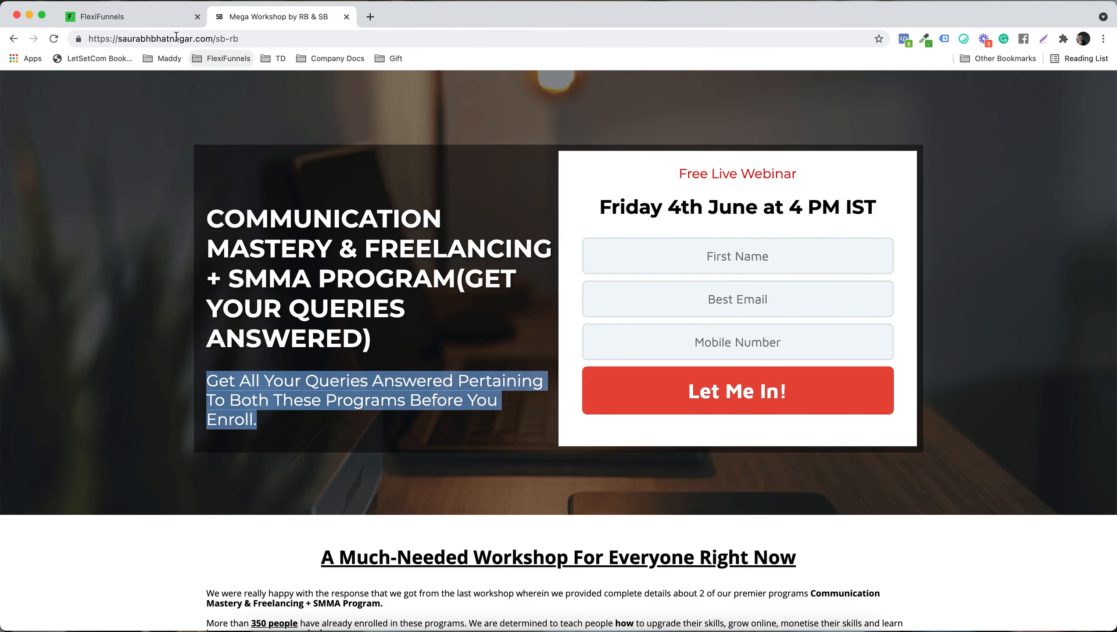
pyautogui.click(164, 18)
pyautogui.click(298, 275)
pyautogui.tripleClick(297, 275)
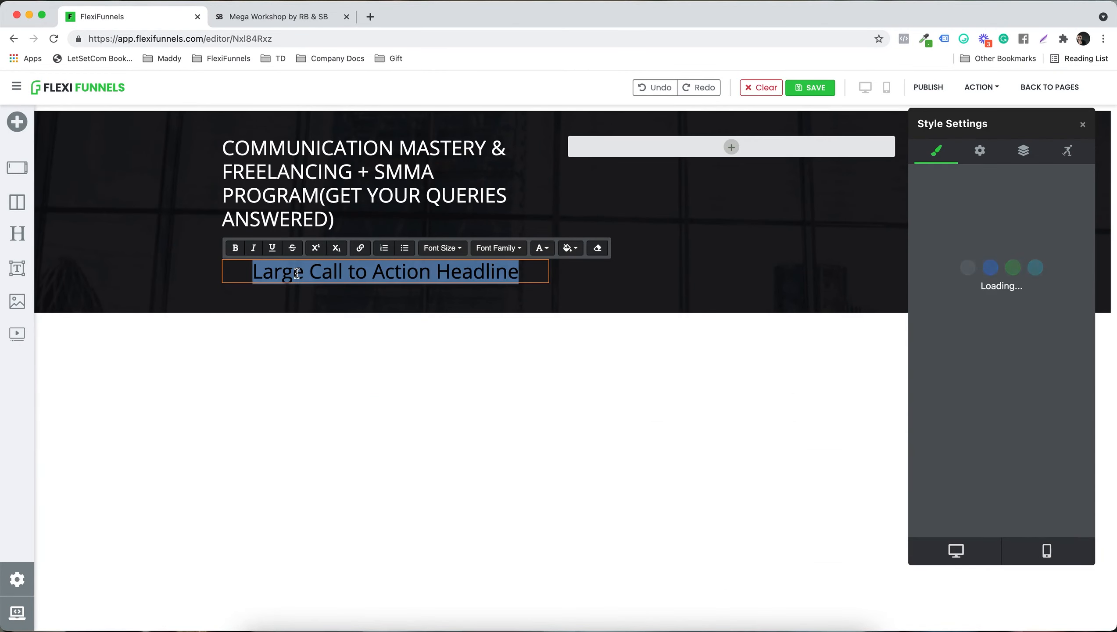
pyautogui.write('Get All Your Queries Answered Pertaining To Both These Programs Before You Enroll.')
# Step: Left-align the subheading, set its font size to 21 px and color it white (#ffffff)
pyautogui.click(934, 294)
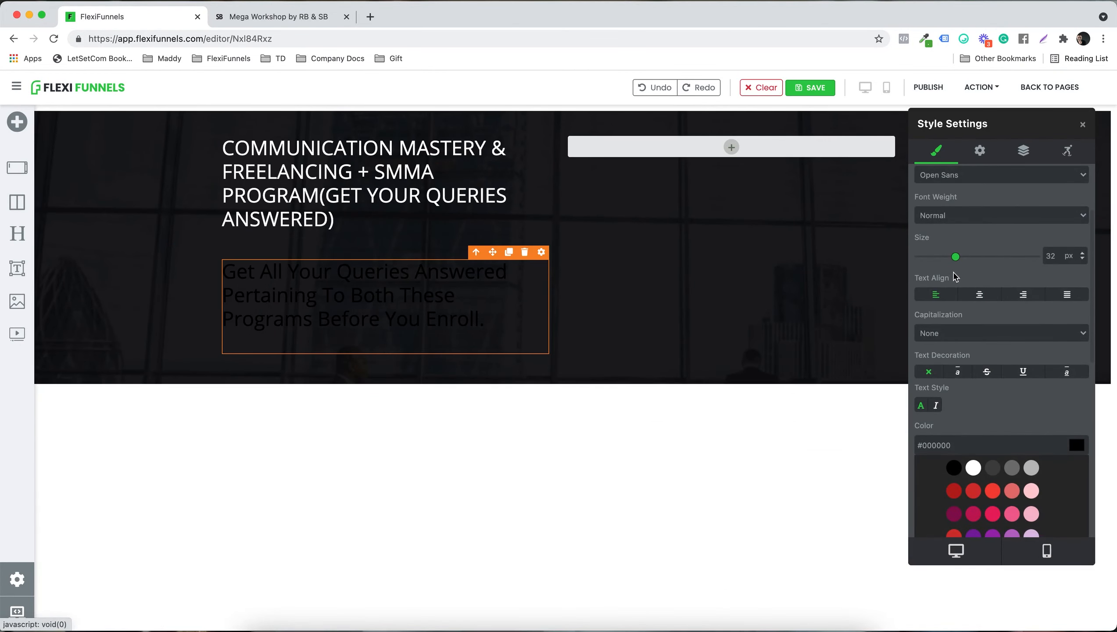
pyautogui.moveTo(957, 257); pyautogui.dragTo(943, 257)
pyautogui.scroll(-2, 985, 343)
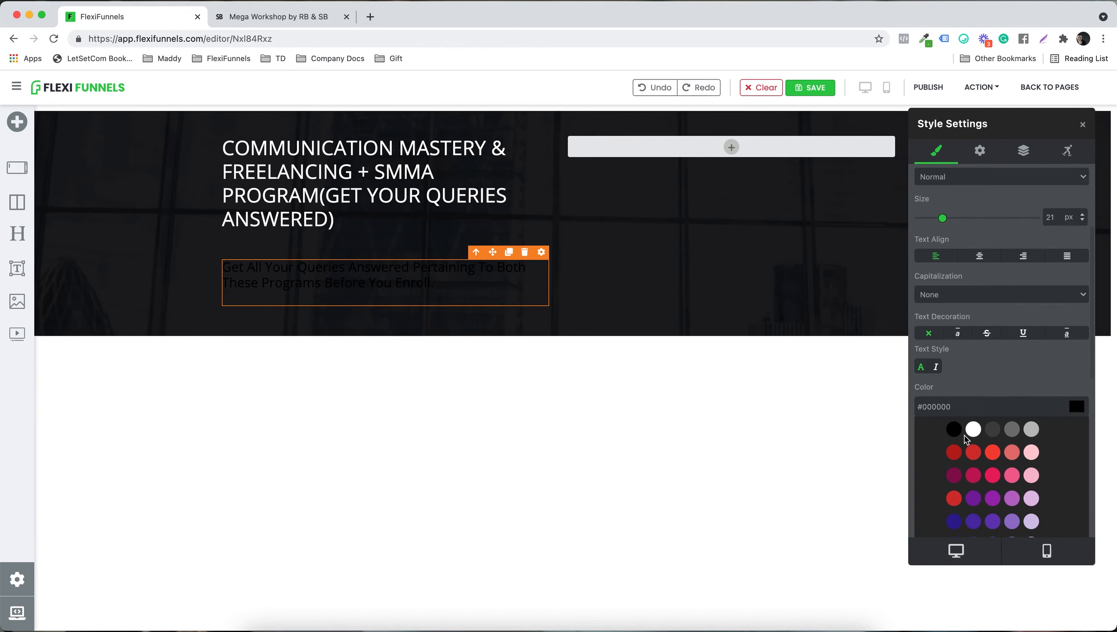
pyautogui.click(973, 429)
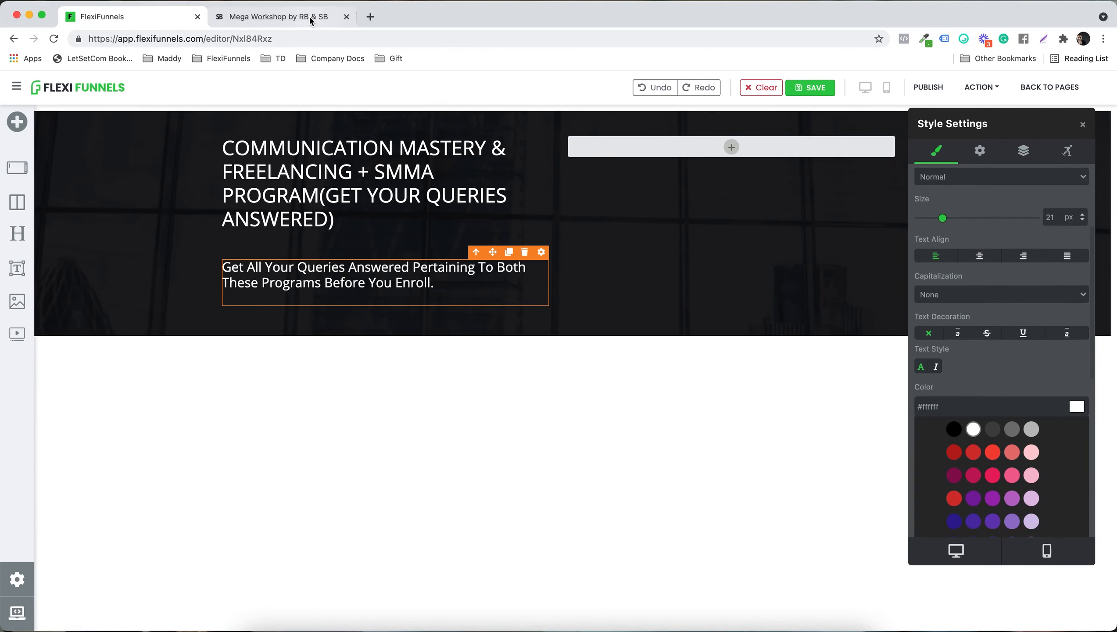
# Step: Add an opt-in form with First Name and Email ID fields to the empty second column
pyautogui.click(710, 146)
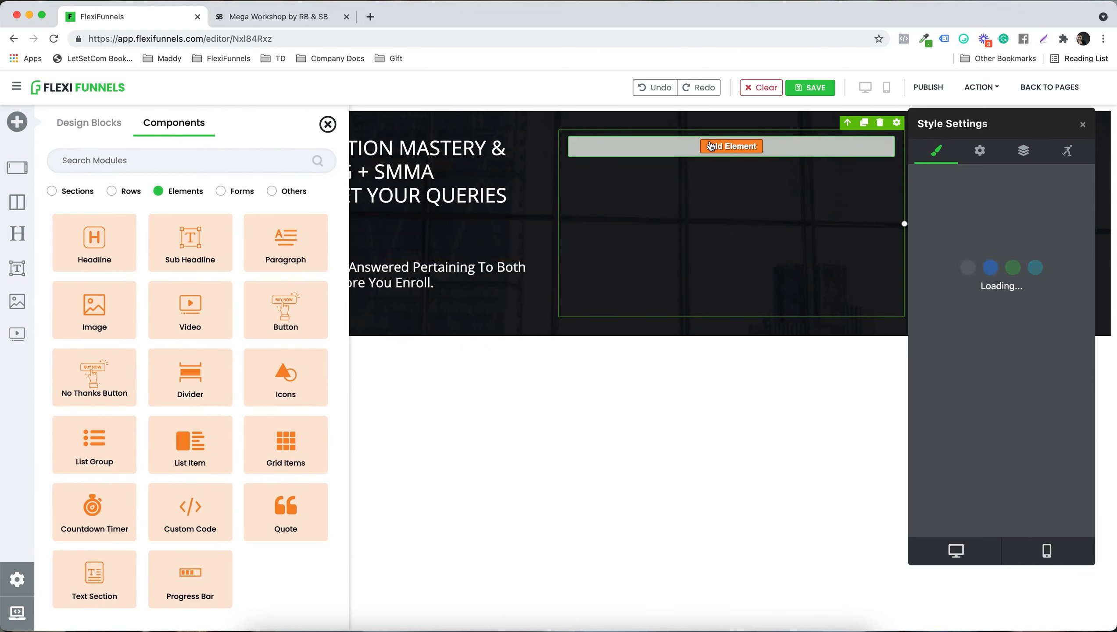
pyautogui.click(220, 191)
pyautogui.click(95, 243)
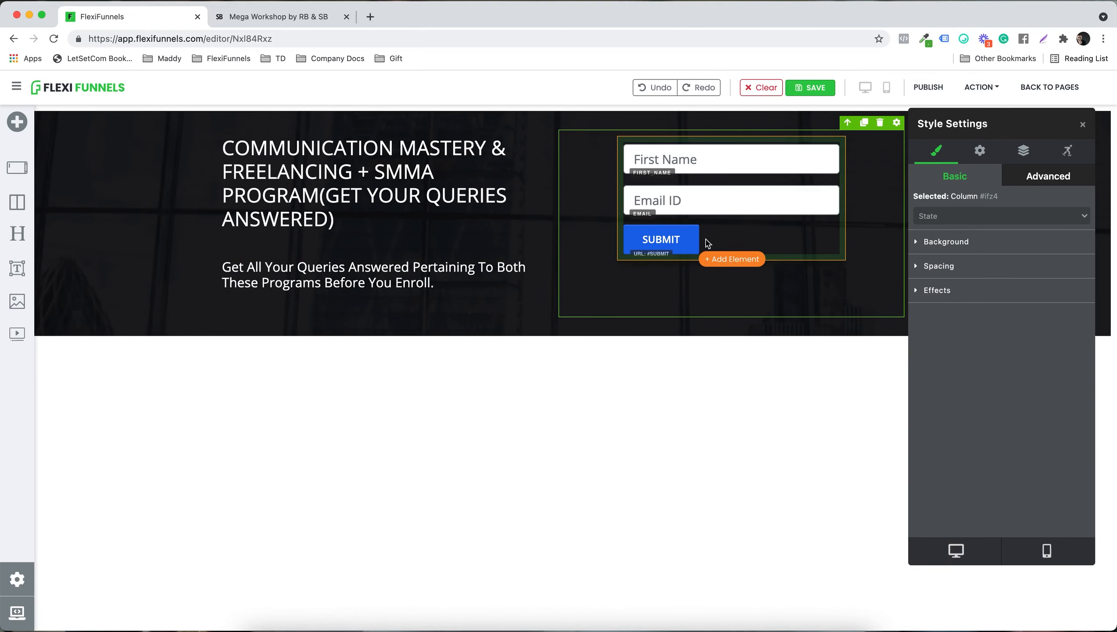
# Step: Check the form on the Mega Workshop page, return to the editor and set the new form's width to 80%
pyautogui.click(290, 20)
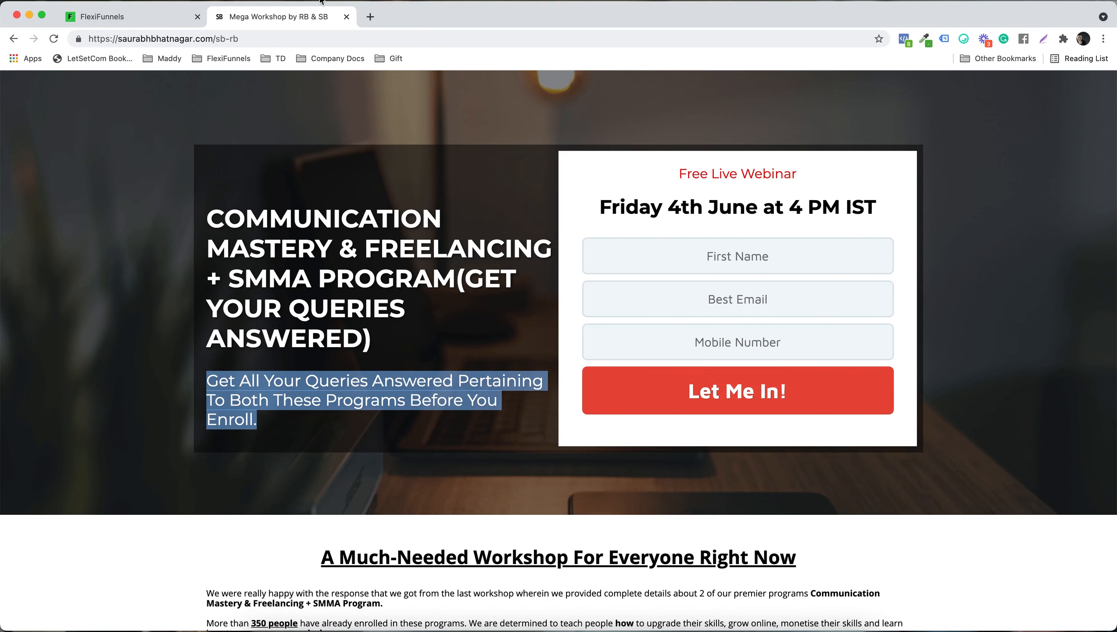
pyautogui.click(174, 17)
pyautogui.click(791, 240)
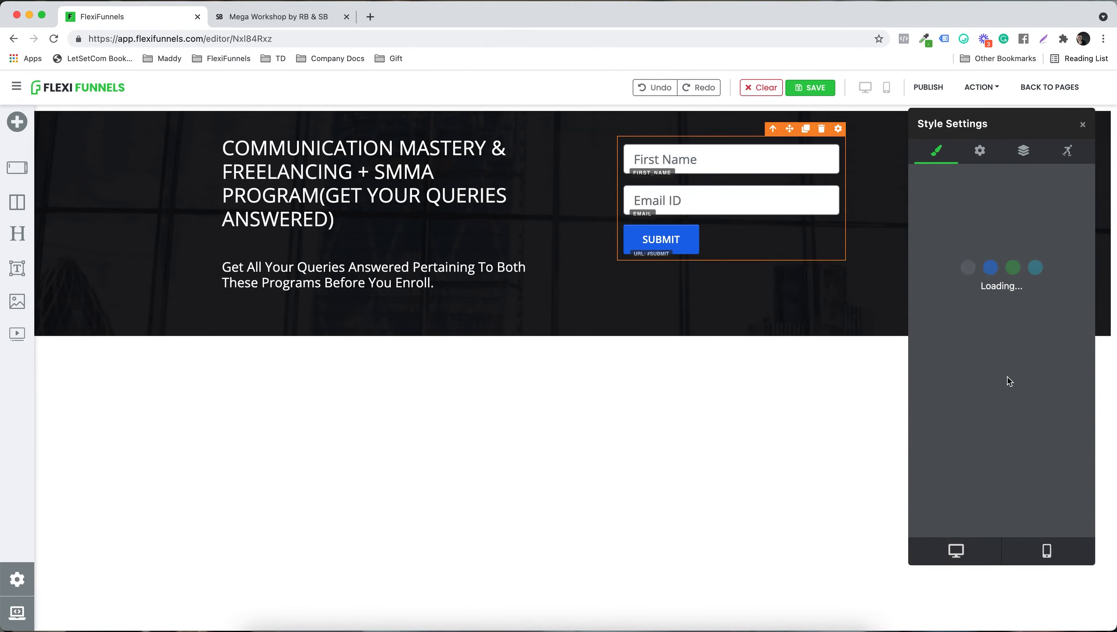
pyautogui.click(936, 314)
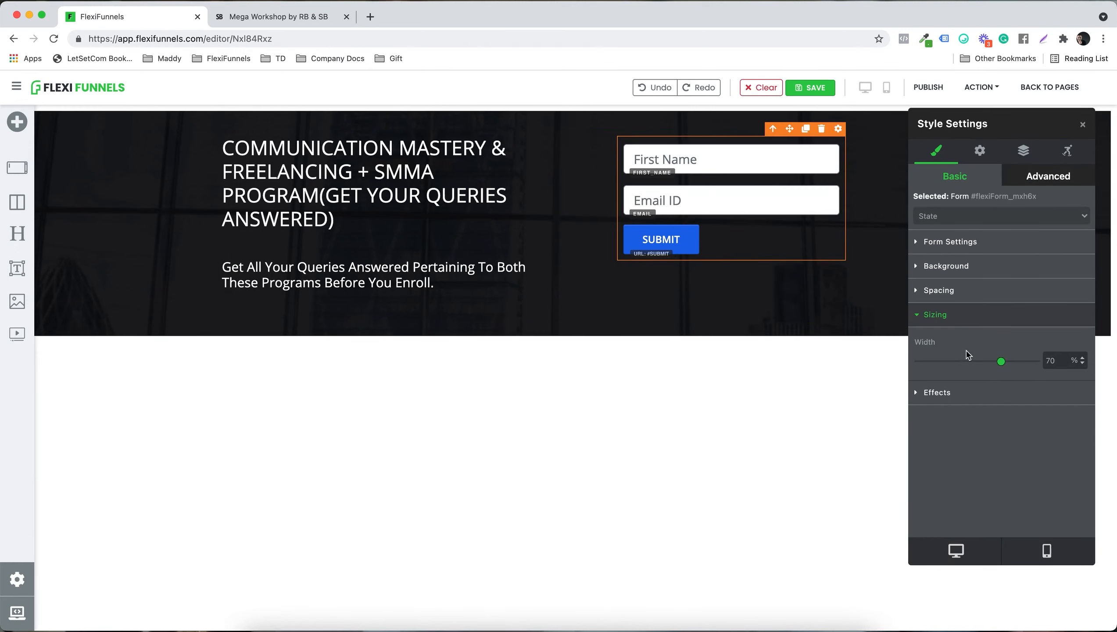
pyautogui.moveTo(1005, 364); pyautogui.dragTo(1016, 364)
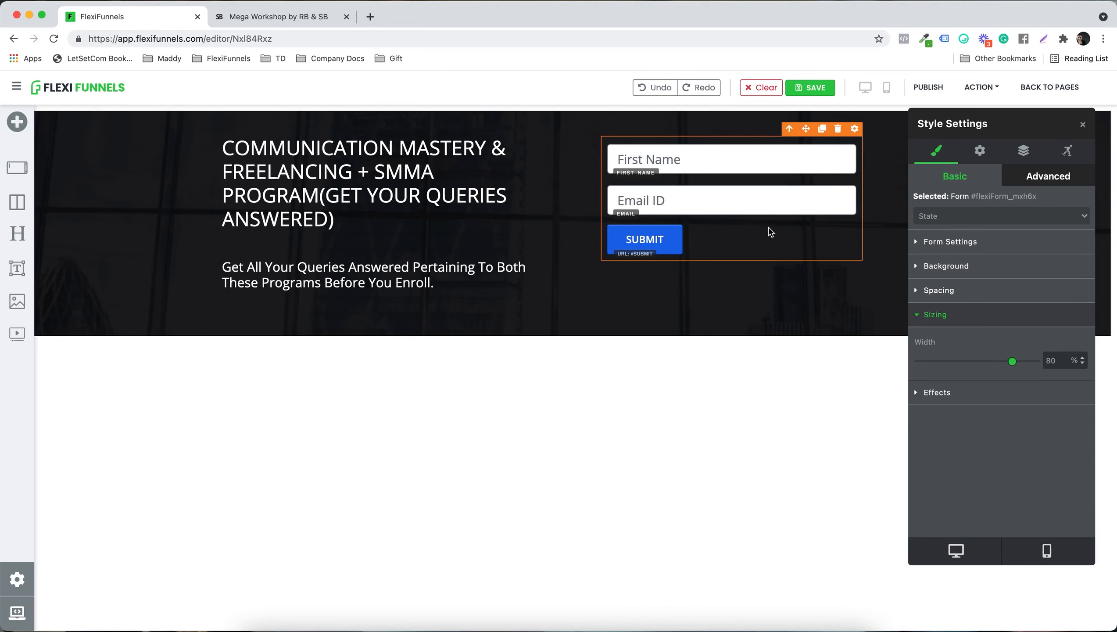
# Step: Change the form's button text to "Let Me In!!"
pyautogui.click(949, 241)
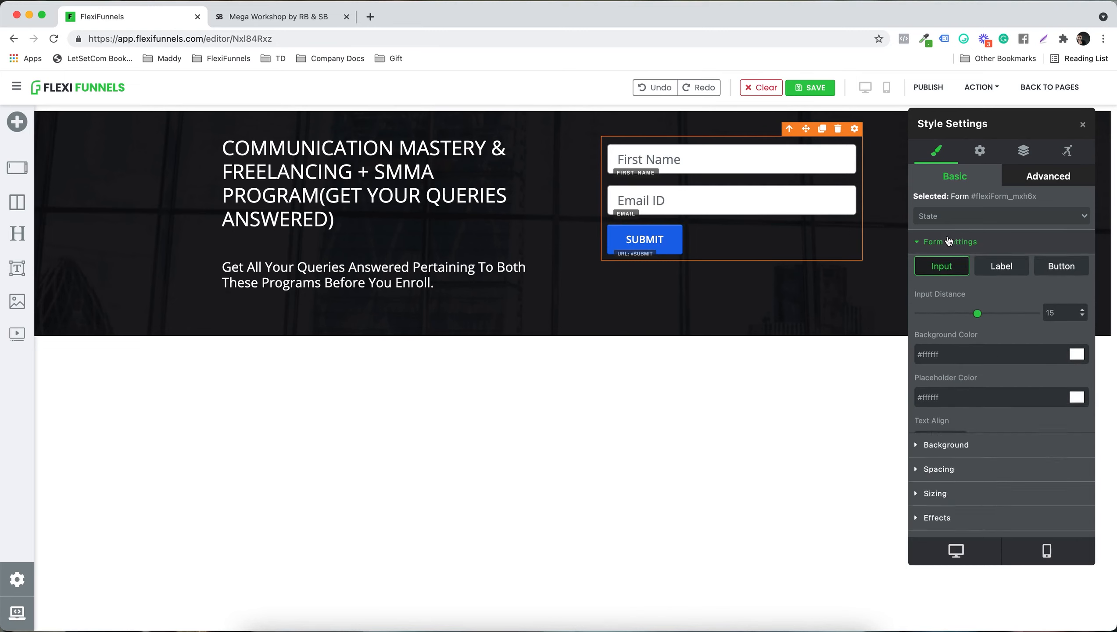
pyautogui.click(1061, 271)
pyautogui.tripleClick(964, 374)
pyautogui.write('Let')
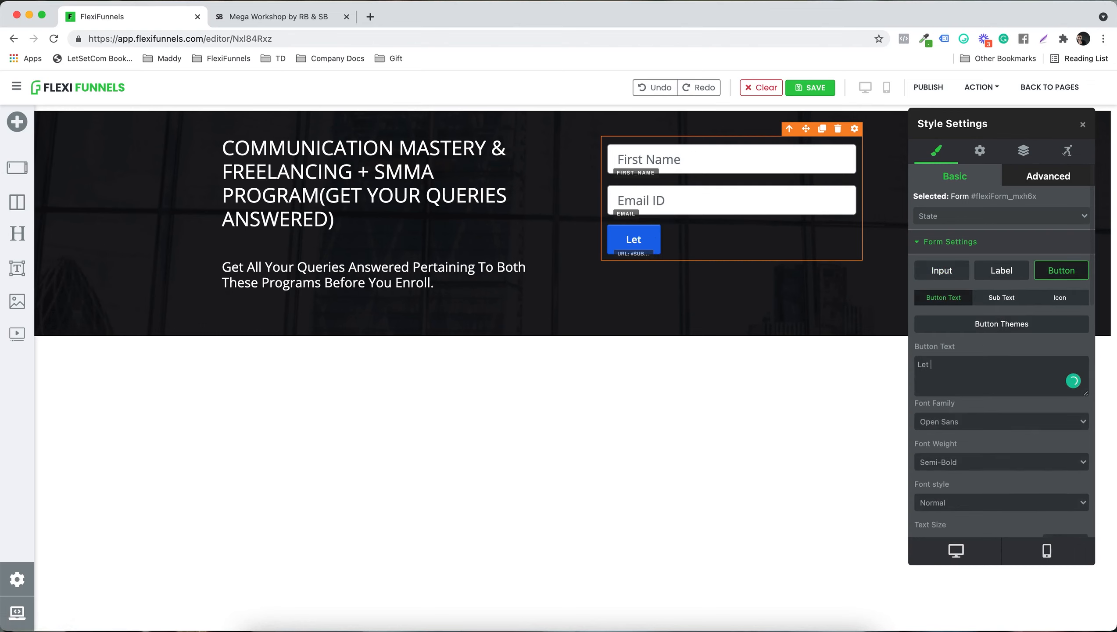
pyautogui.write(' Me in!!')
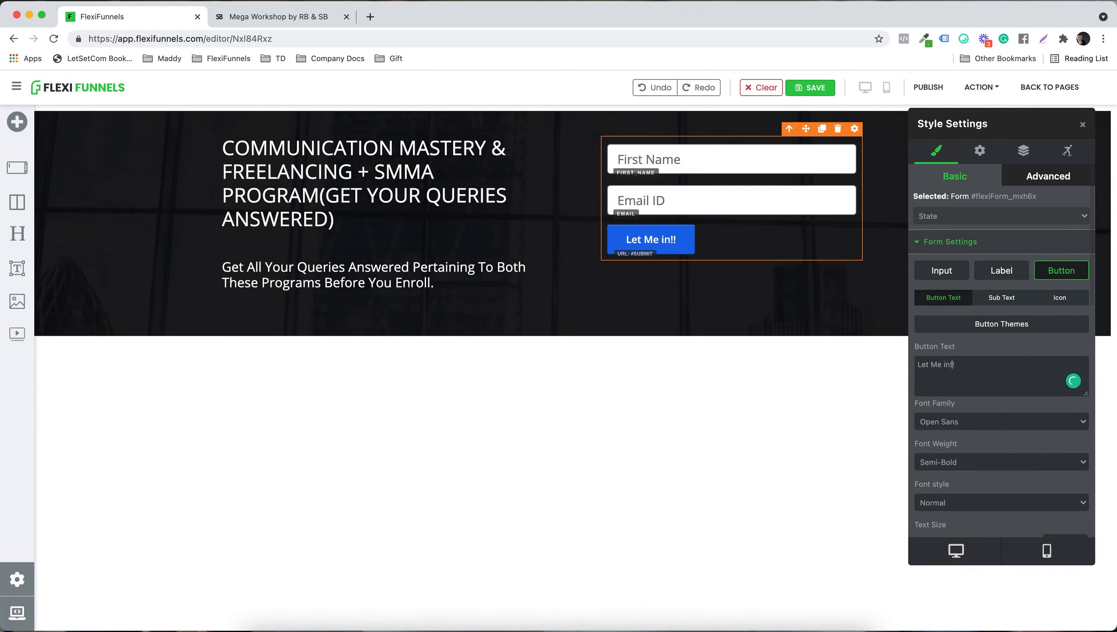
pyautogui.press('BackSpace')
pyautogui.write('I')
pyautogui.scroll(-2, 971, 426)
pyautogui.click(956, 361)
pyautogui.click(960, 368)
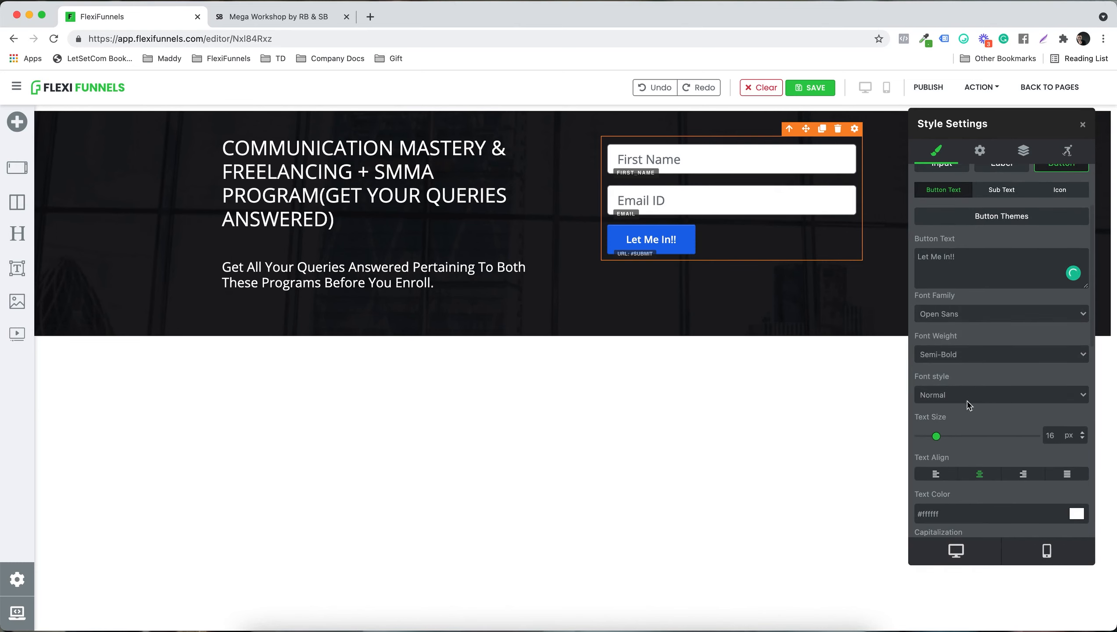
# Step: Set the form's button text to 24 px bold and color the button red (#f44336)
pyautogui.moveTo(937, 439); pyautogui.dragTo(947, 438)
pyautogui.scroll(-4, 1001, 438)
pyautogui.scroll(-3, 1002, 442)
pyautogui.scroll(4, 1013, 460)
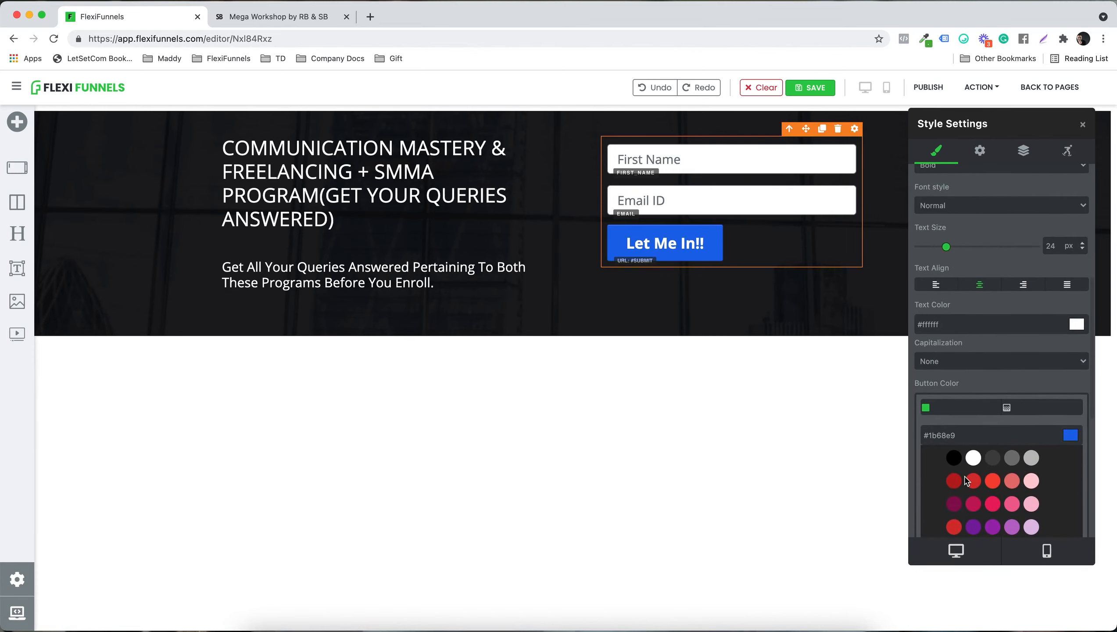
pyautogui.click(992, 481)
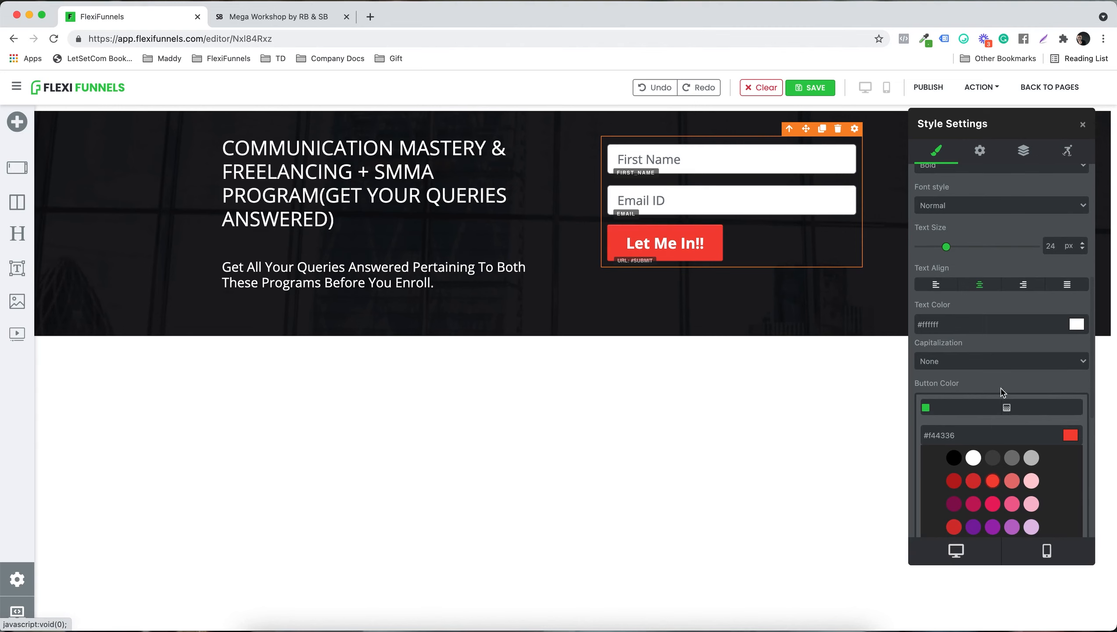
# Step: Set the form button's width to 100 and center-align the button
pyautogui.scroll(-5, 1002, 391)
pyautogui.scroll(-2, 1001, 442)
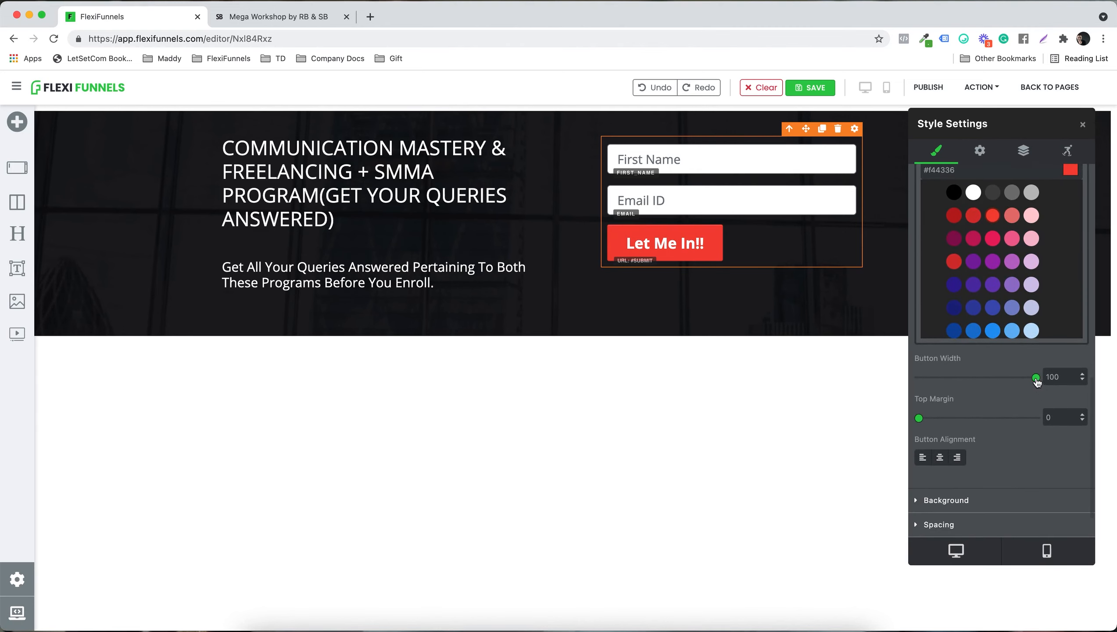
pyautogui.click(1036, 379)
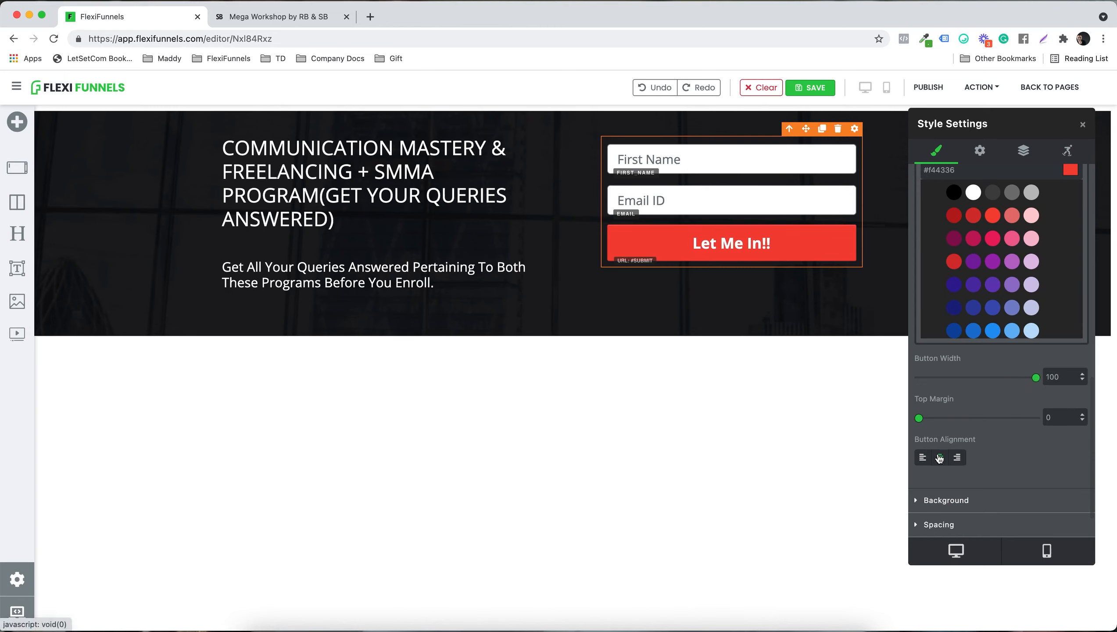
pyautogui.scroll(-1, 988, 475)
# Step: Set the form's input distance to 0 and the input background color to light grey (#e4e4e4)
pyautogui.scroll(6, 987, 476)
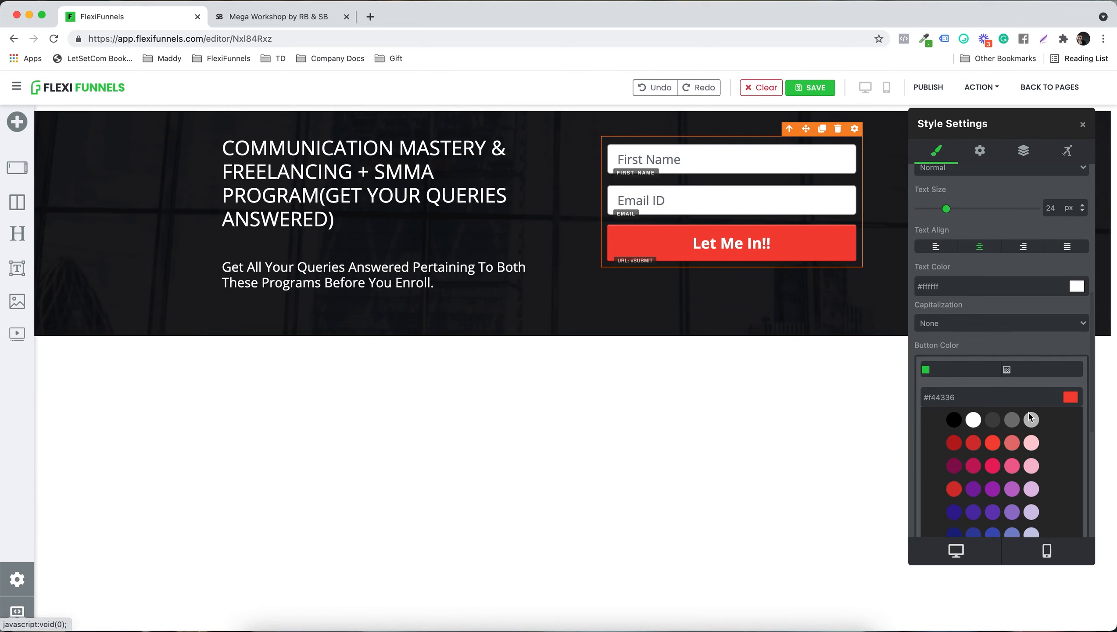
pyautogui.scroll(5, 1029, 417)
pyautogui.scroll(3, 1030, 417)
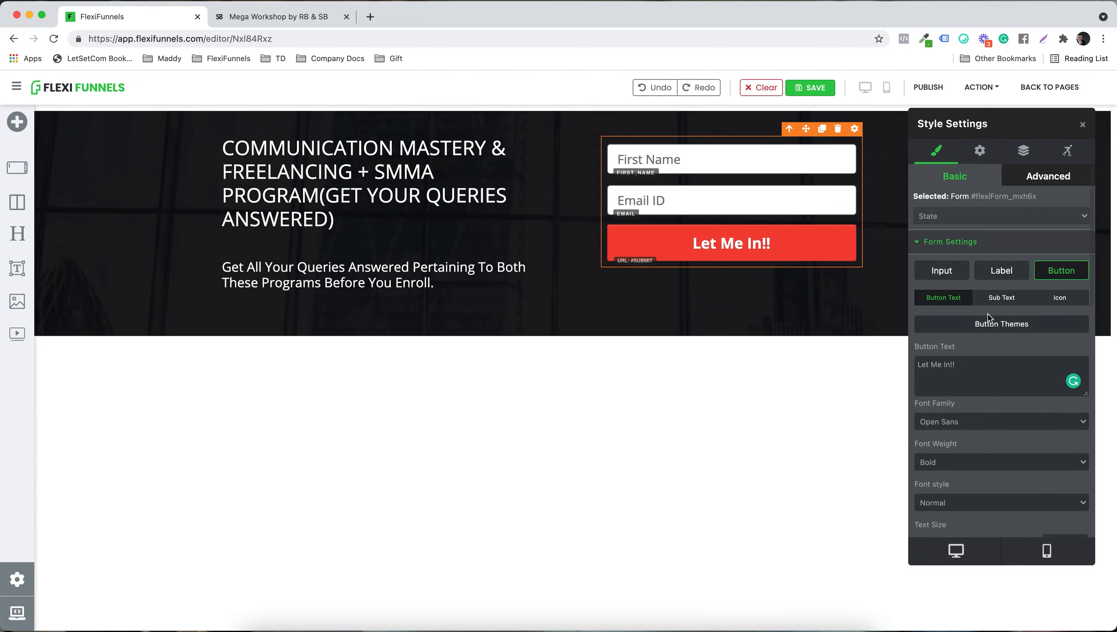
pyautogui.click(949, 279)
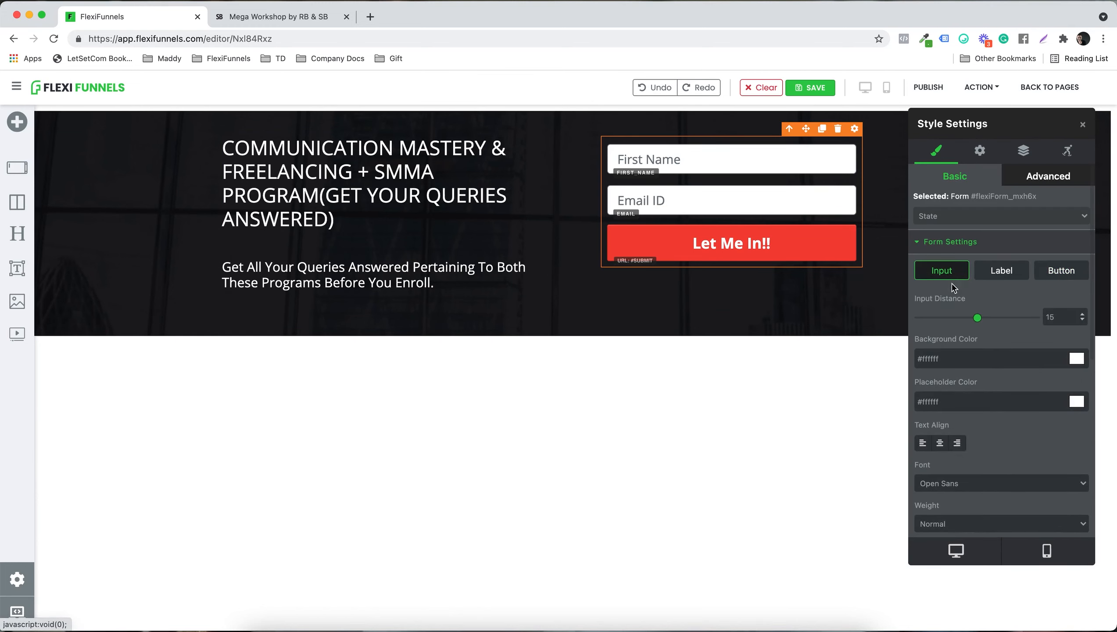
pyautogui.moveTo(977, 319); pyautogui.dragTo(874, 307)
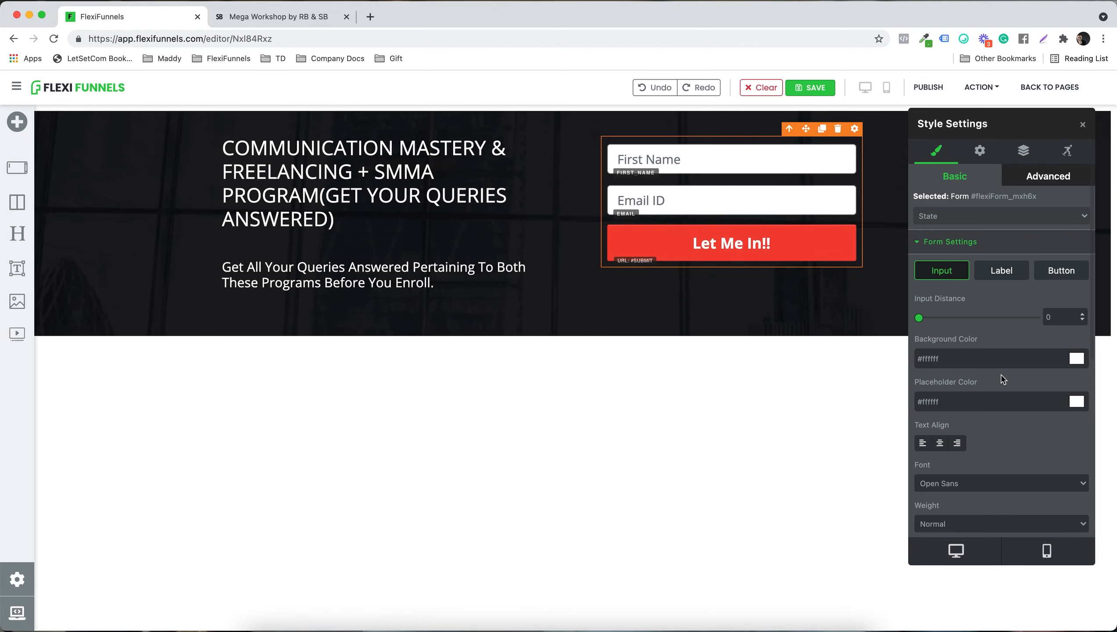
pyautogui.scroll(-2, 1000, 374)
pyautogui.click(1077, 321)
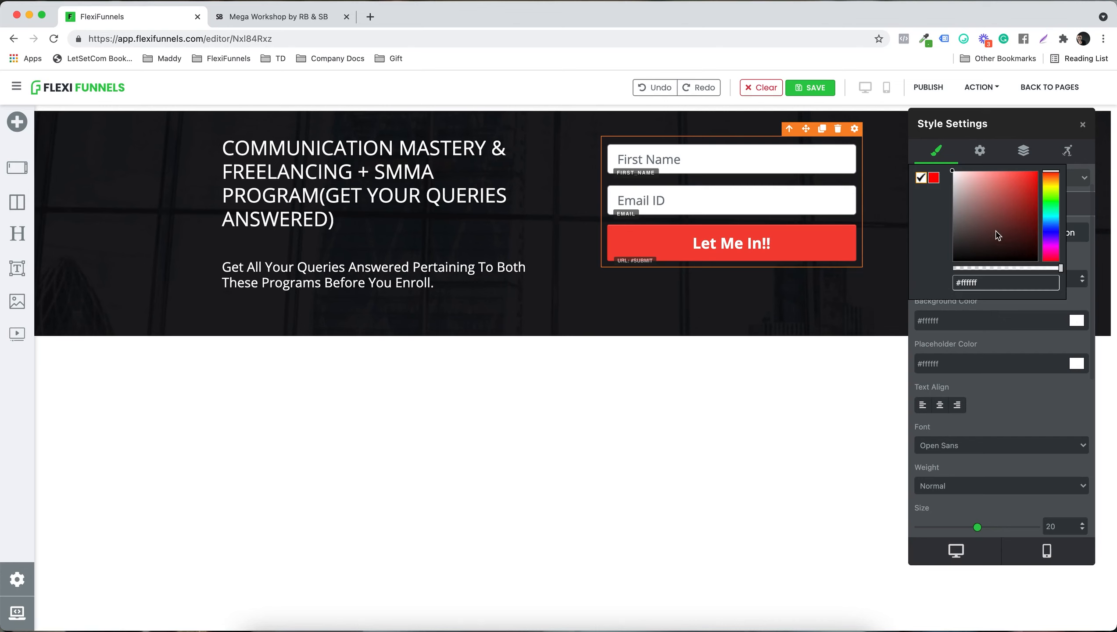
pyautogui.moveTo(959, 196); pyautogui.dragTo(954, 183)
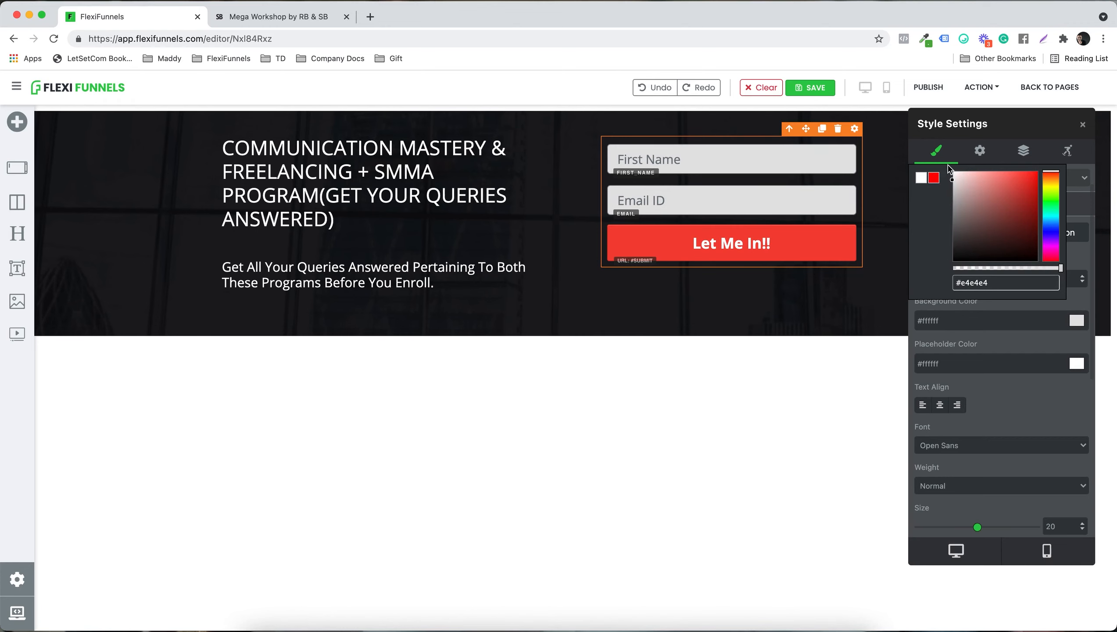
pyautogui.click(1077, 305)
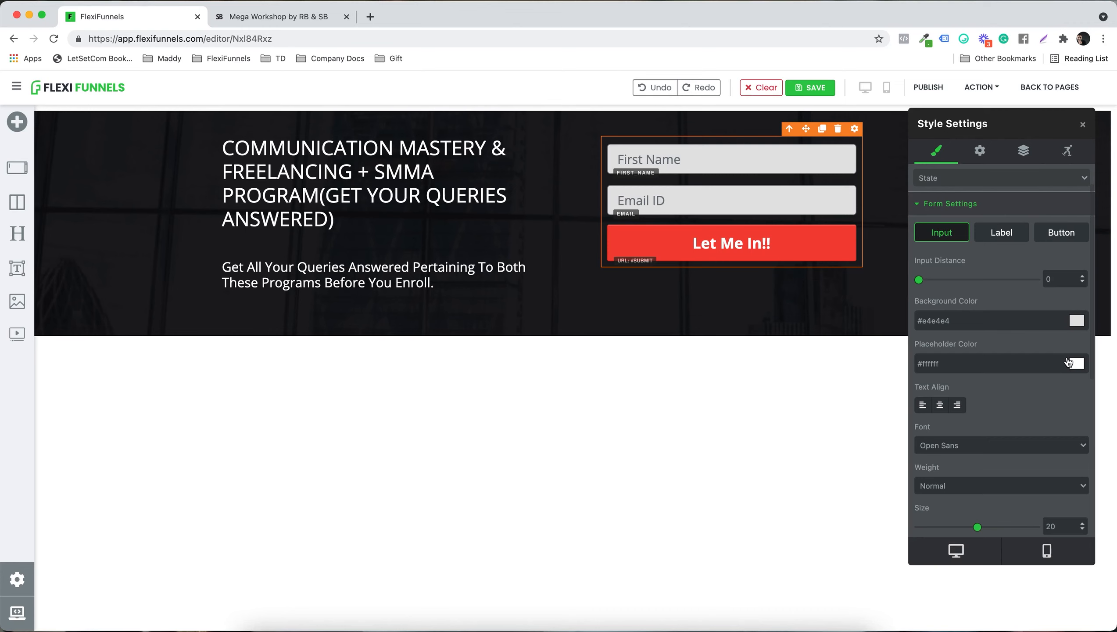
# Step: Color the input placeholders red (#df0d0d) and center-align their text
pyautogui.click(1077, 366)
pyautogui.click(1032, 183)
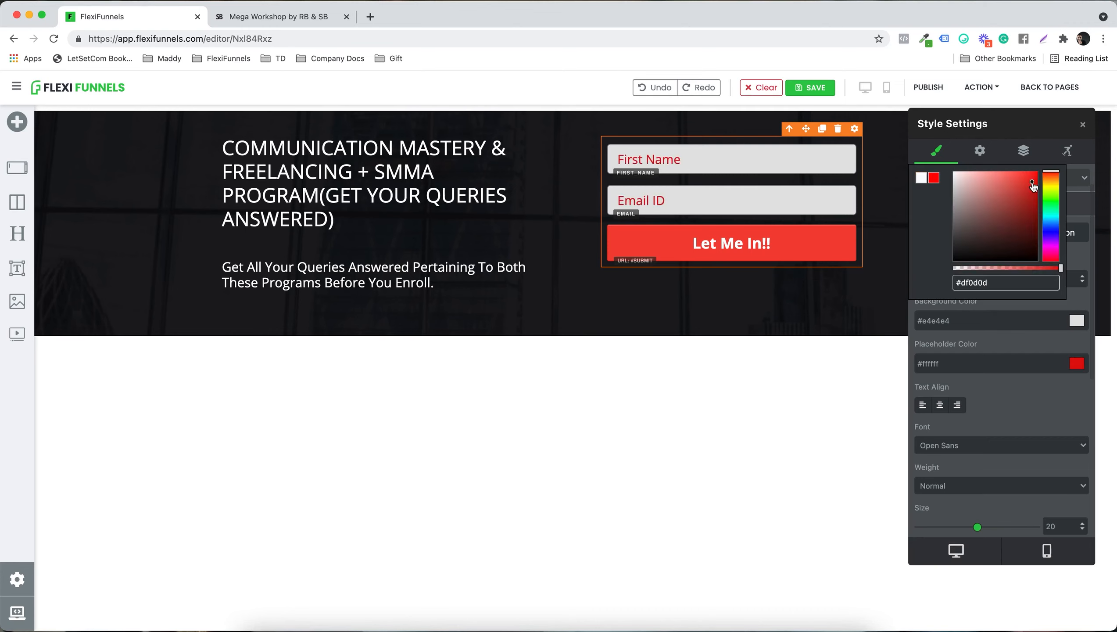
pyautogui.click(1041, 355)
pyautogui.scroll(-3, 1040, 379)
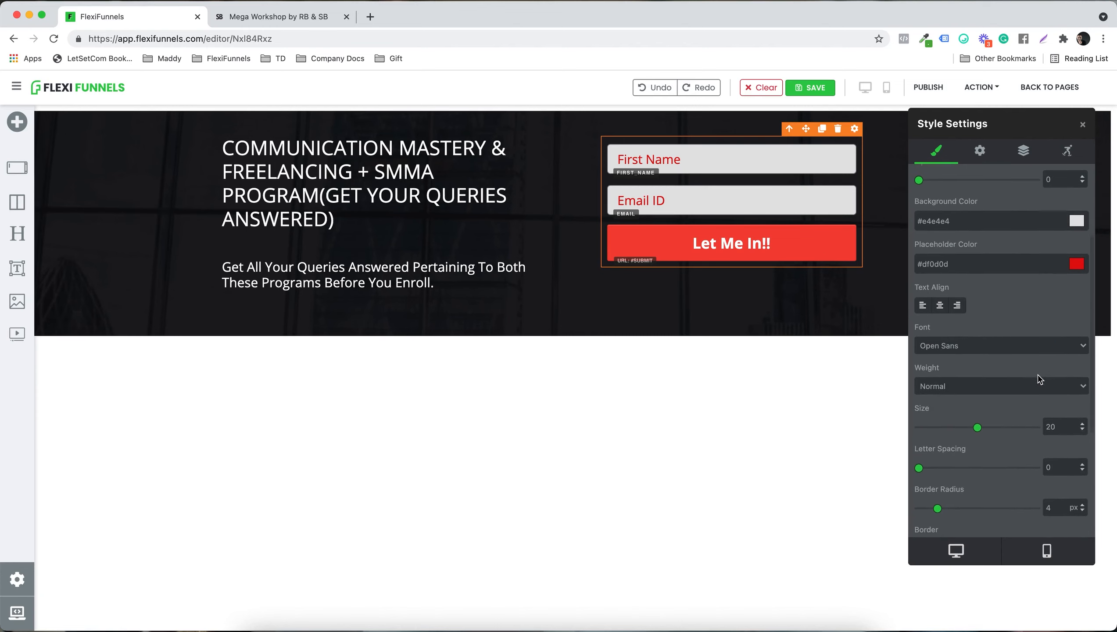
pyautogui.click(937, 305)
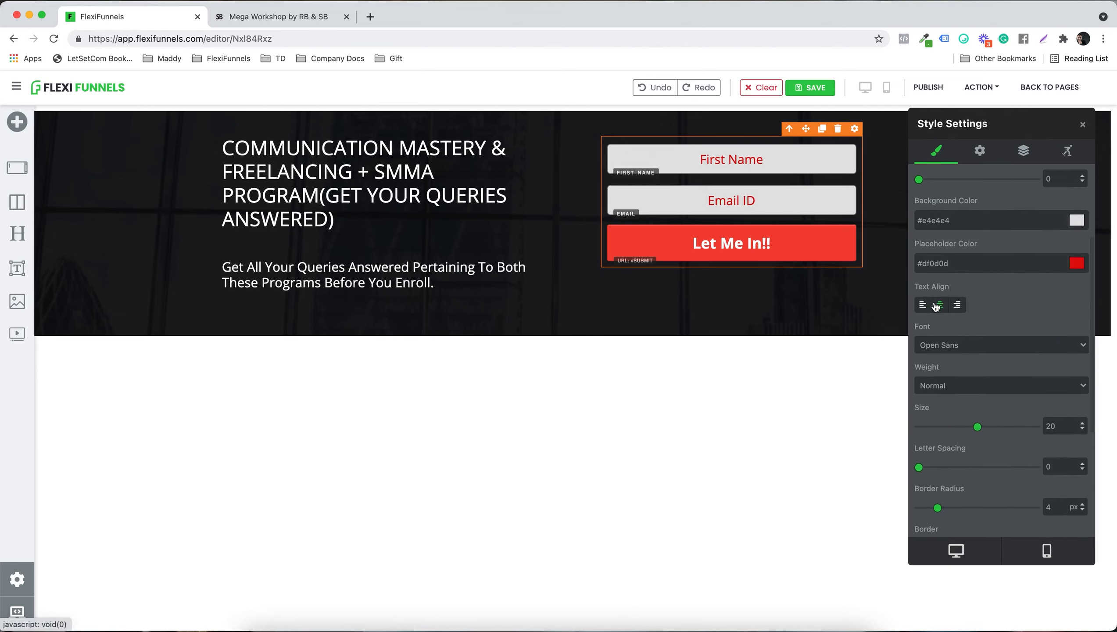
# Step: Set the form inputs' text size to 22 and their border radius to 25 px
pyautogui.scroll(-4, 992, 312)
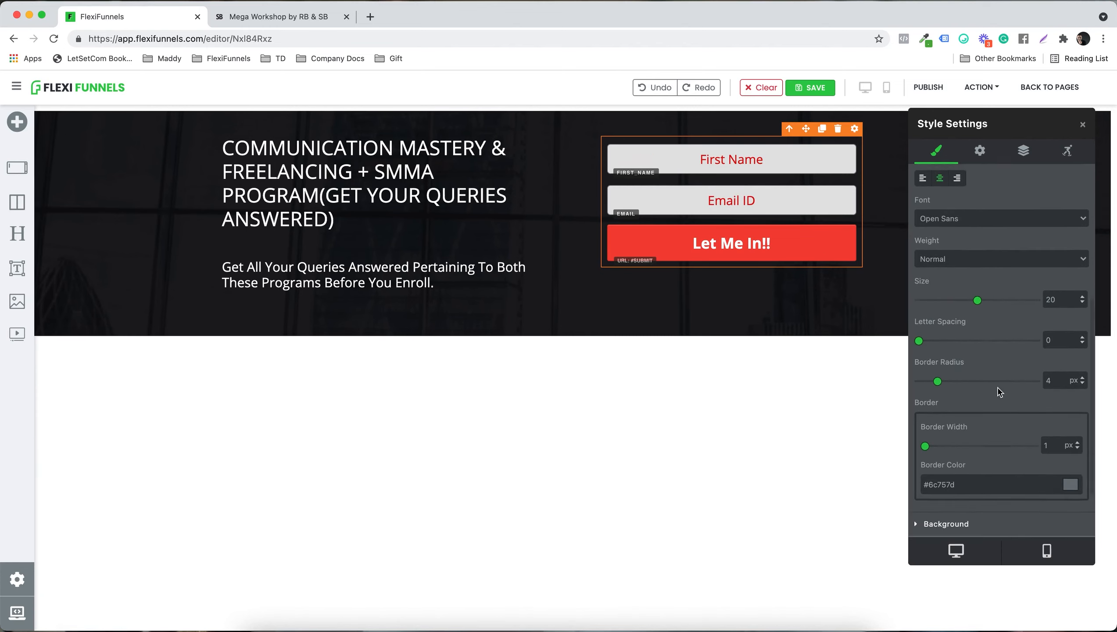
pyautogui.scroll(-1, 1001, 392)
pyautogui.moveTo(977, 265); pyautogui.dragTo(983, 265)
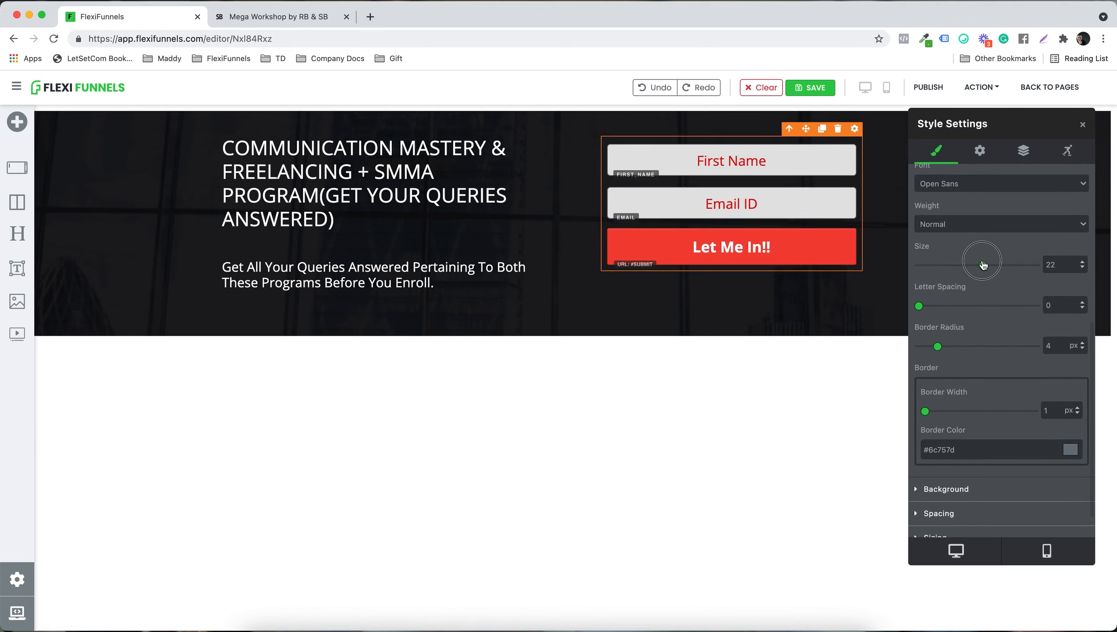
pyautogui.scroll(-1, 989, 292)
pyautogui.moveTo(937, 310); pyautogui.dragTo(1089, 312)
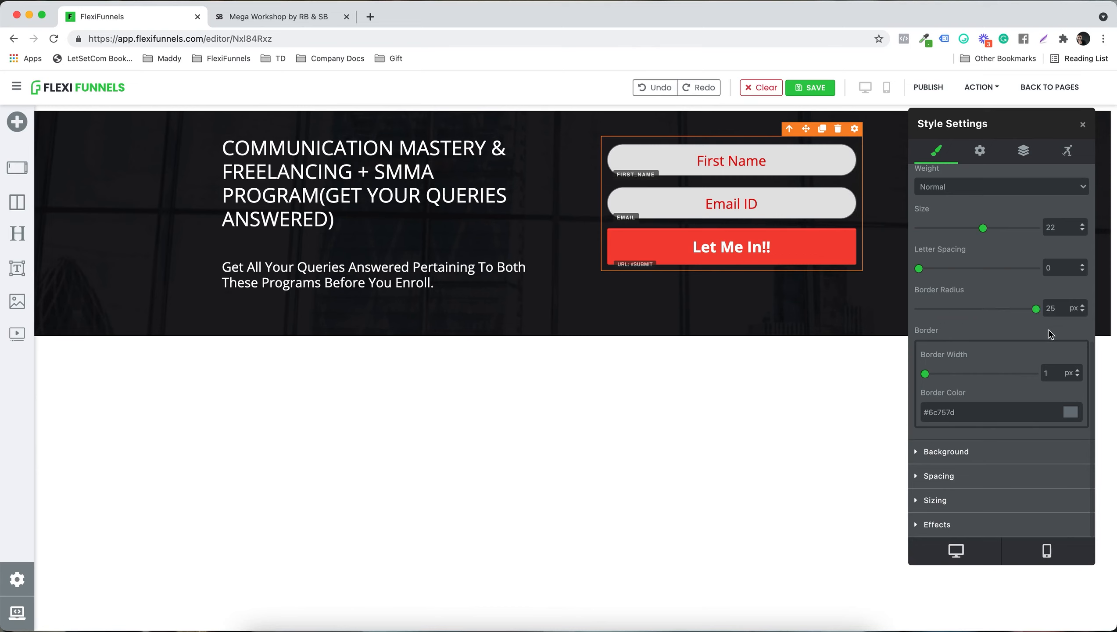
# Step: Check the form fields on the Mega Workshop page, return to the editor and add a Phone Number field to the form
pyautogui.scroll(6, 944, 463)
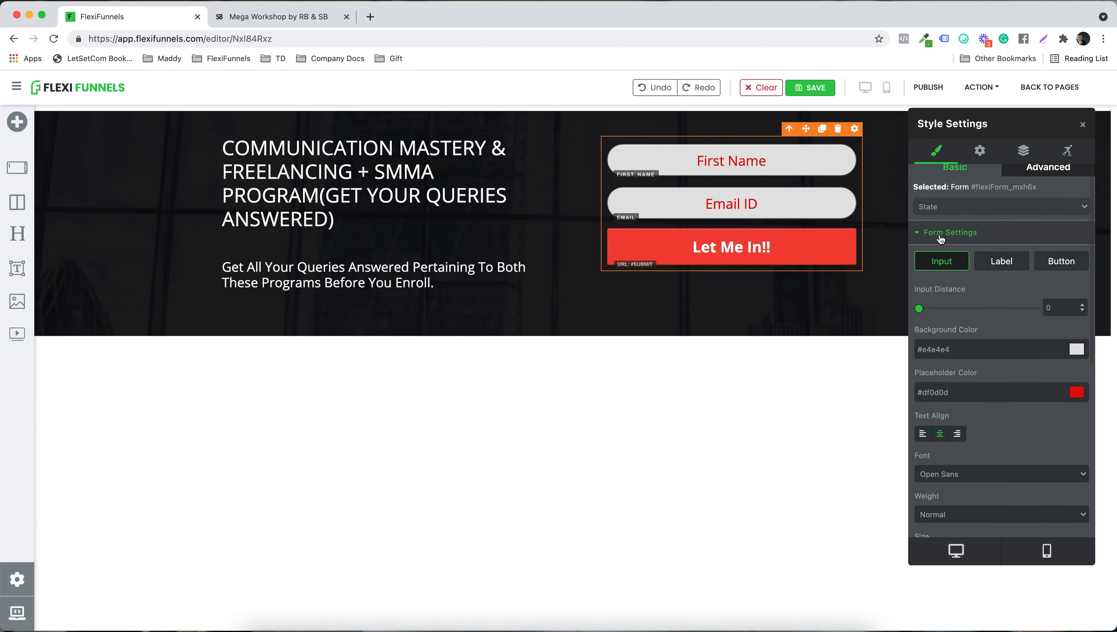
pyautogui.click(972, 235)
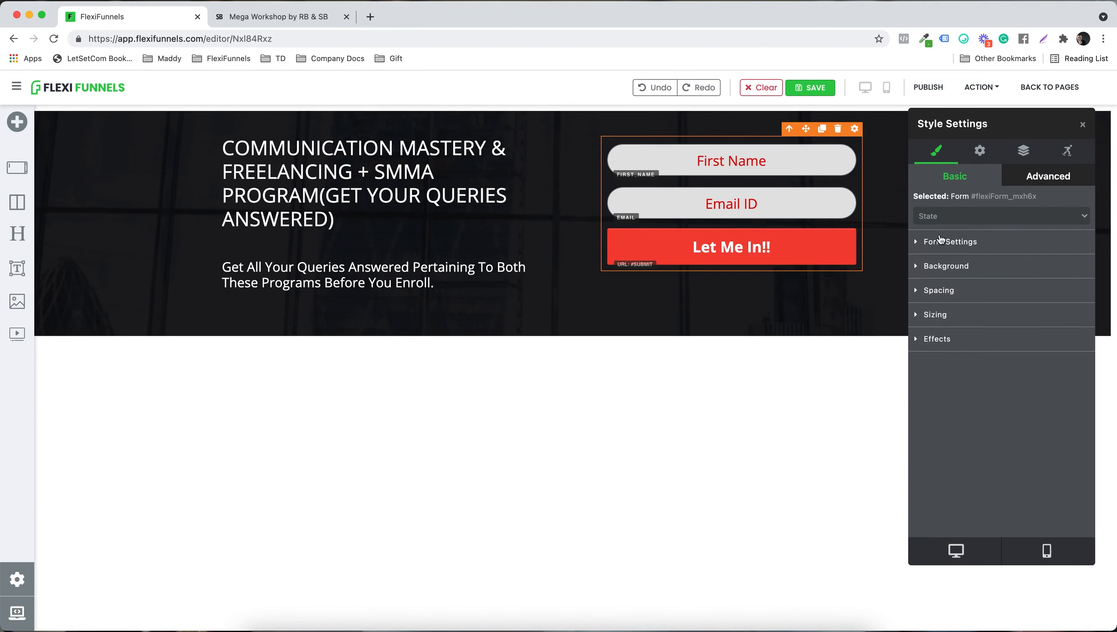
pyautogui.click(980, 150)
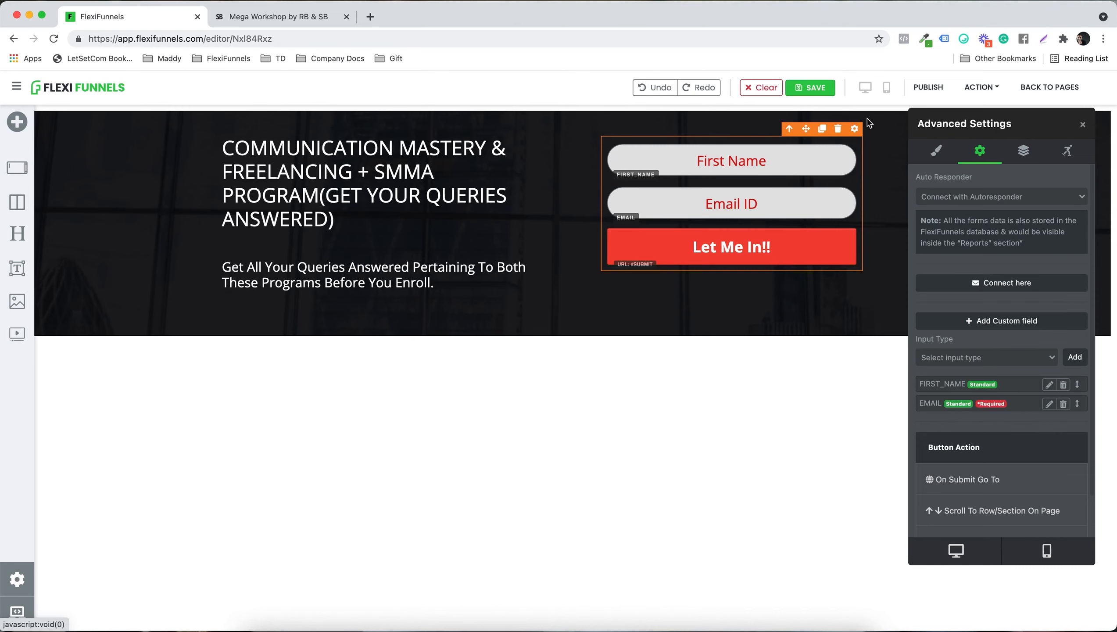
pyautogui.click(285, 17)
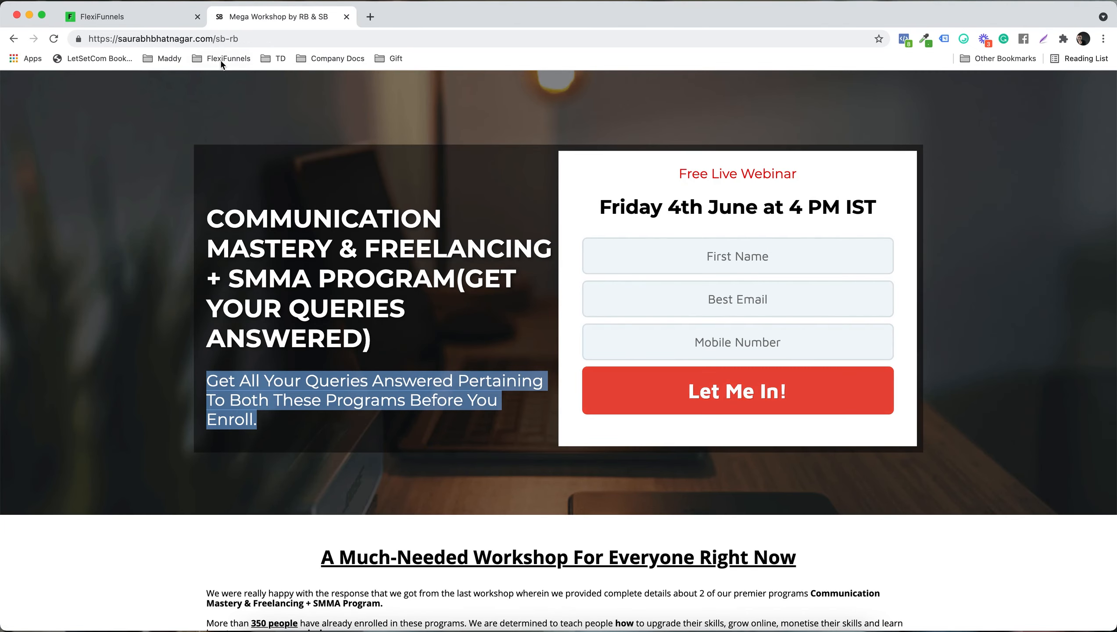
pyautogui.click(150, 17)
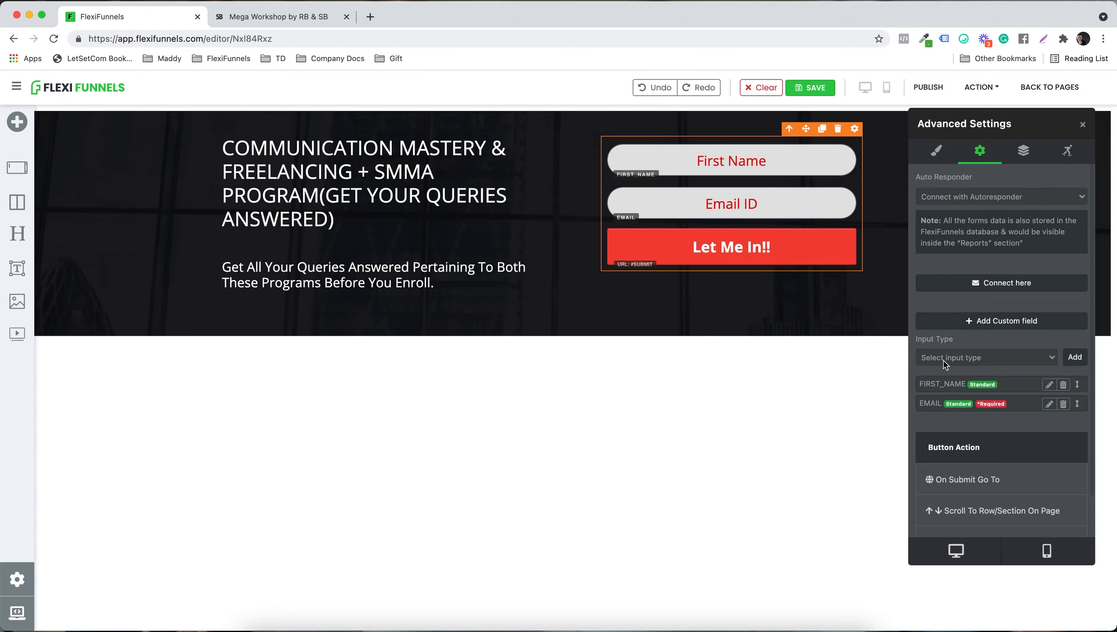
pyautogui.click(969, 360)
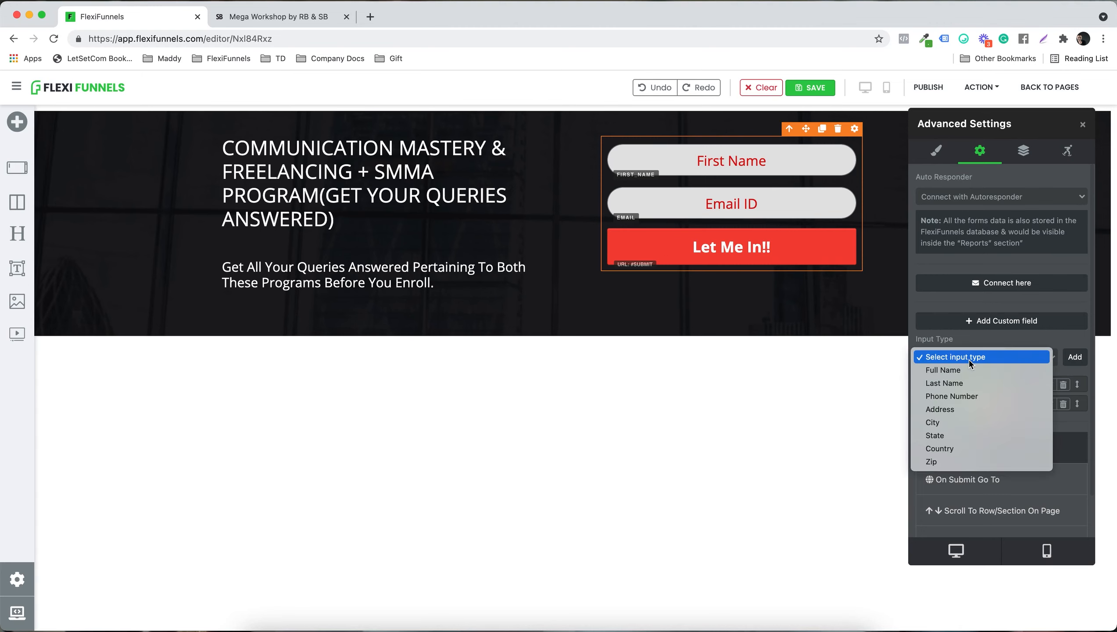
pyautogui.click(980, 402)
pyautogui.click(1077, 359)
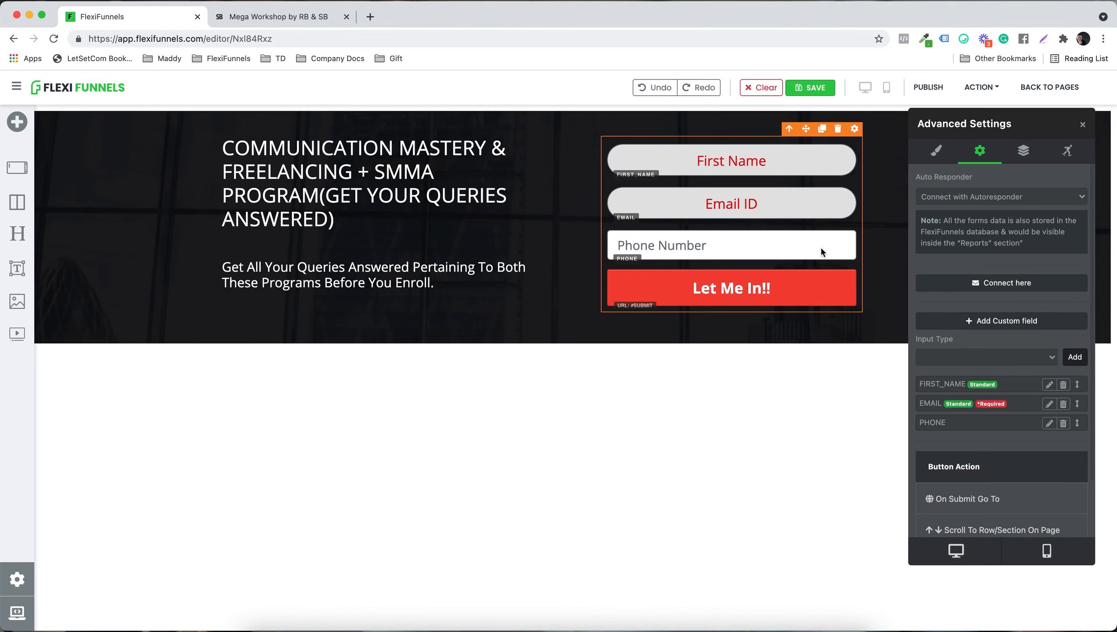
# Step: Start a custom form field with the input name "Type your message" and the Text input type
pyautogui.click(976, 354)
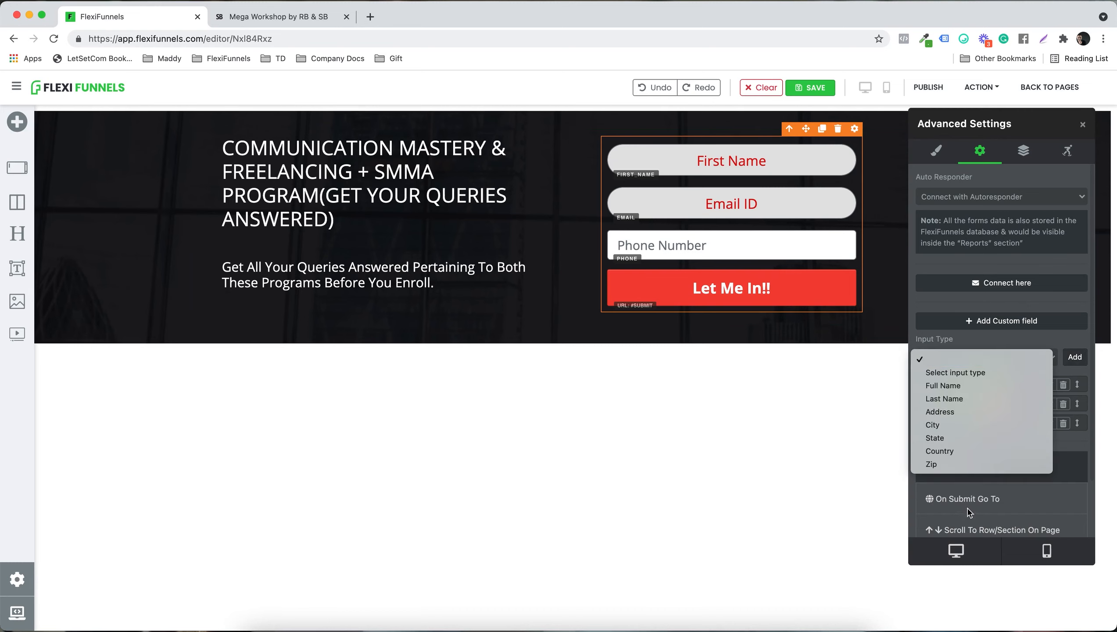
pyautogui.click(1055, 486)
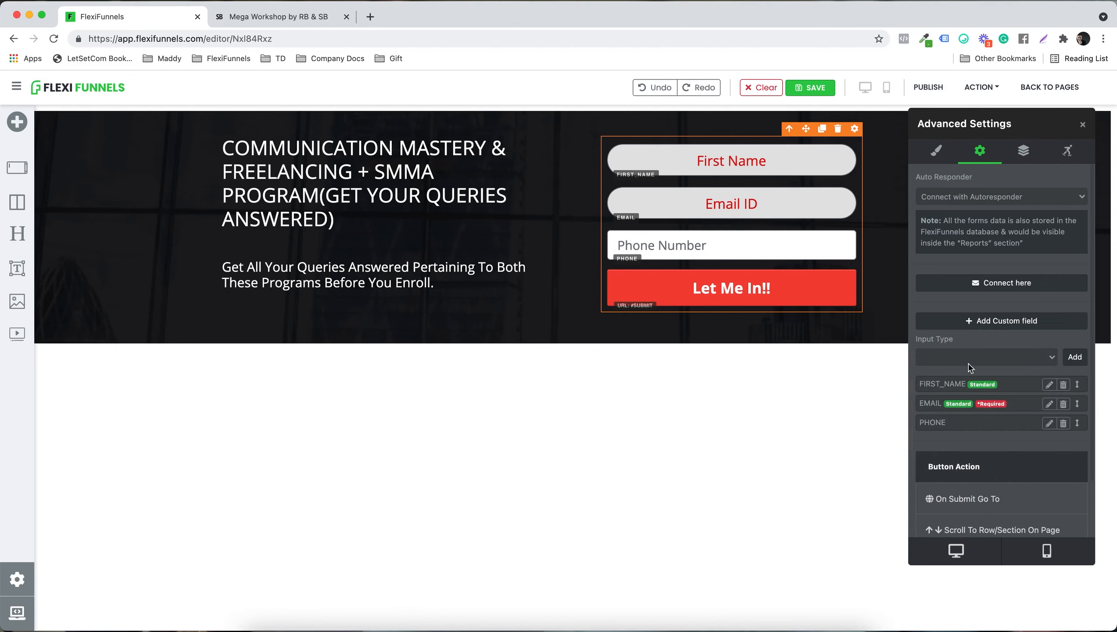
pyautogui.click(990, 324)
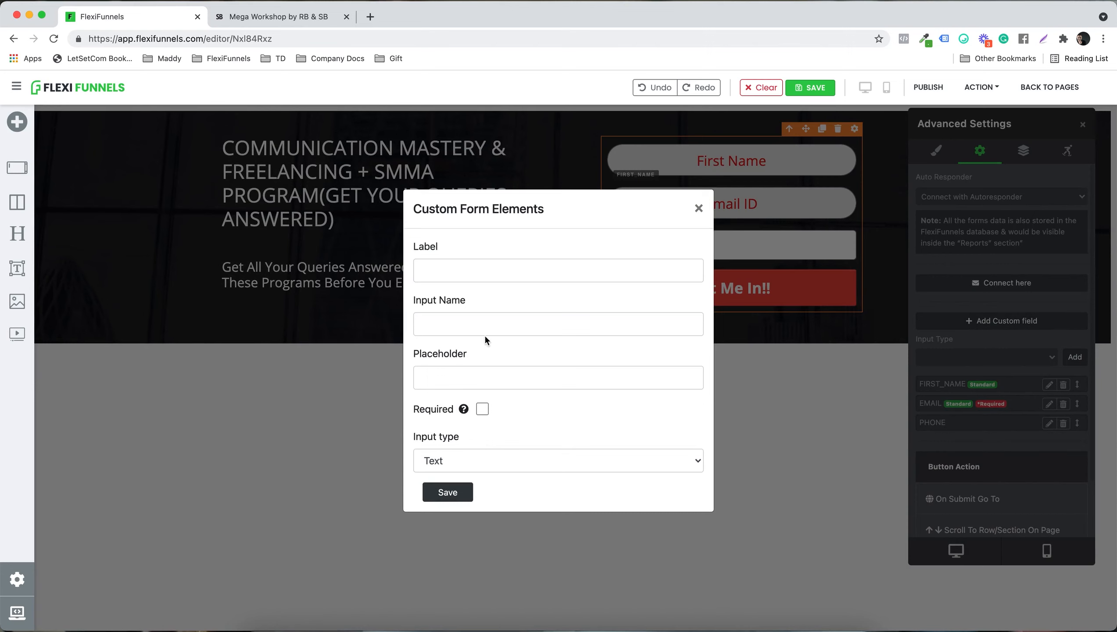
pyautogui.click(518, 326)
pyautogui.write('Type your message')
pyautogui.click(481, 459)
pyautogui.click(482, 460)
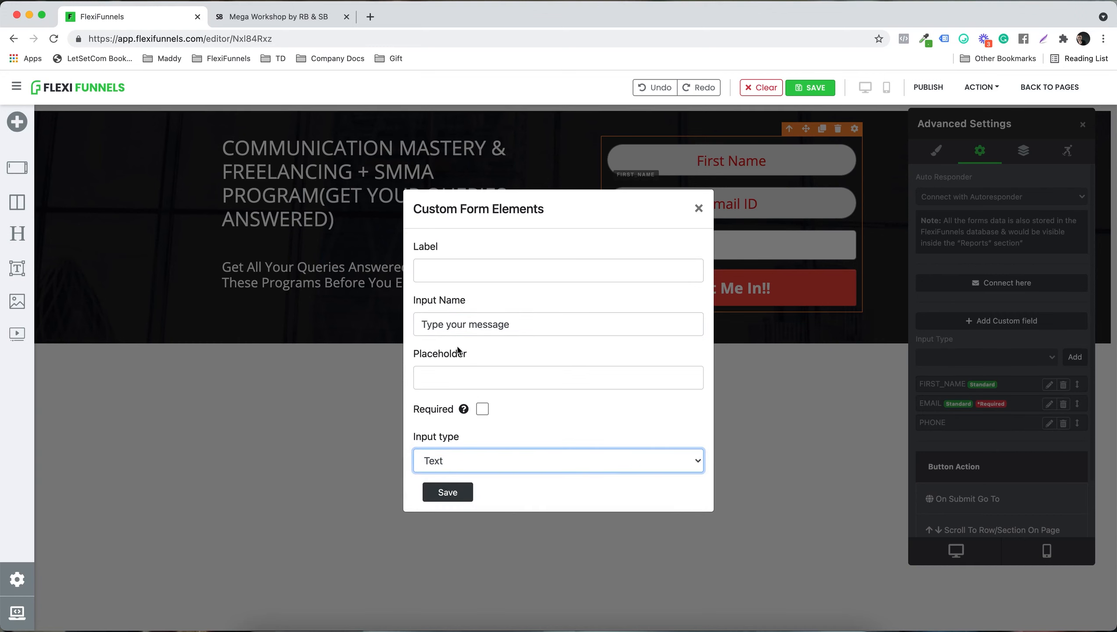
# Step: Reuse the input name "Type your message" as the custom field's placeholder and save the field
pyautogui.click(541, 324)
pyautogui.press('super+a')
pyautogui.click(493, 371)
pyautogui.write('Type your message')
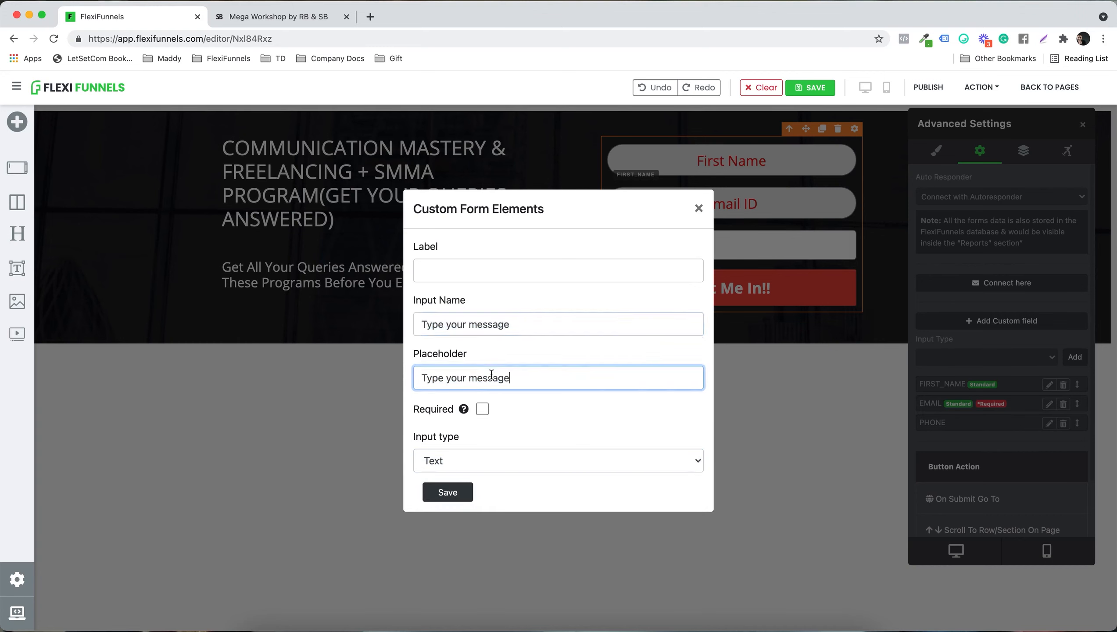
pyautogui.click(448, 489)
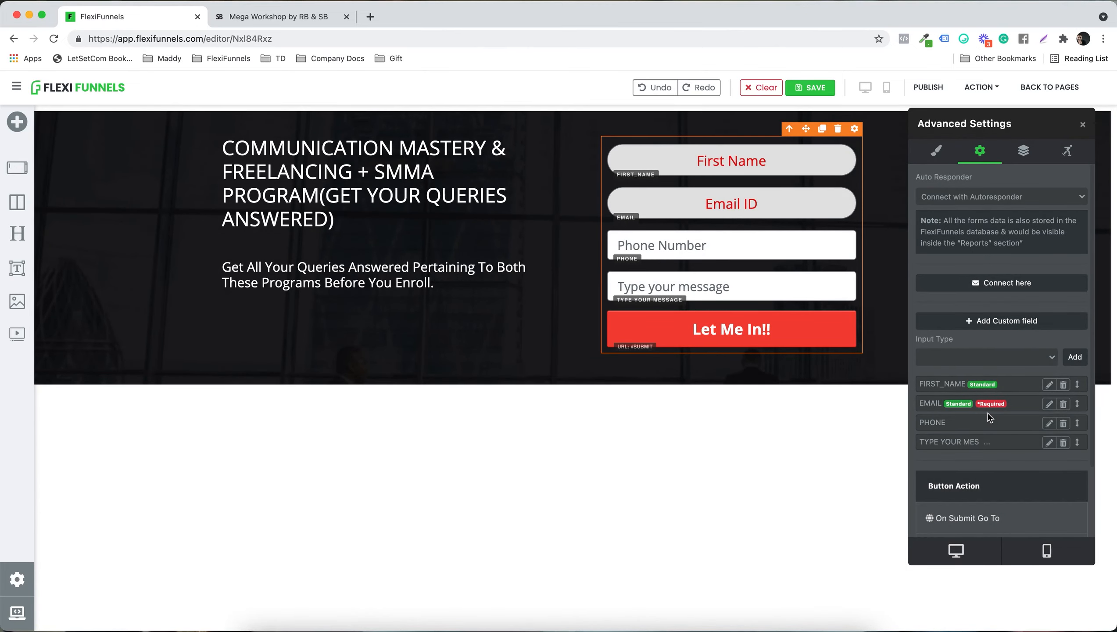
# Step: Open google.com in a new browser tab, select its address and return to the form's settings in the FlexiFunnels editor
pyautogui.scroll(-5, 989, 418)
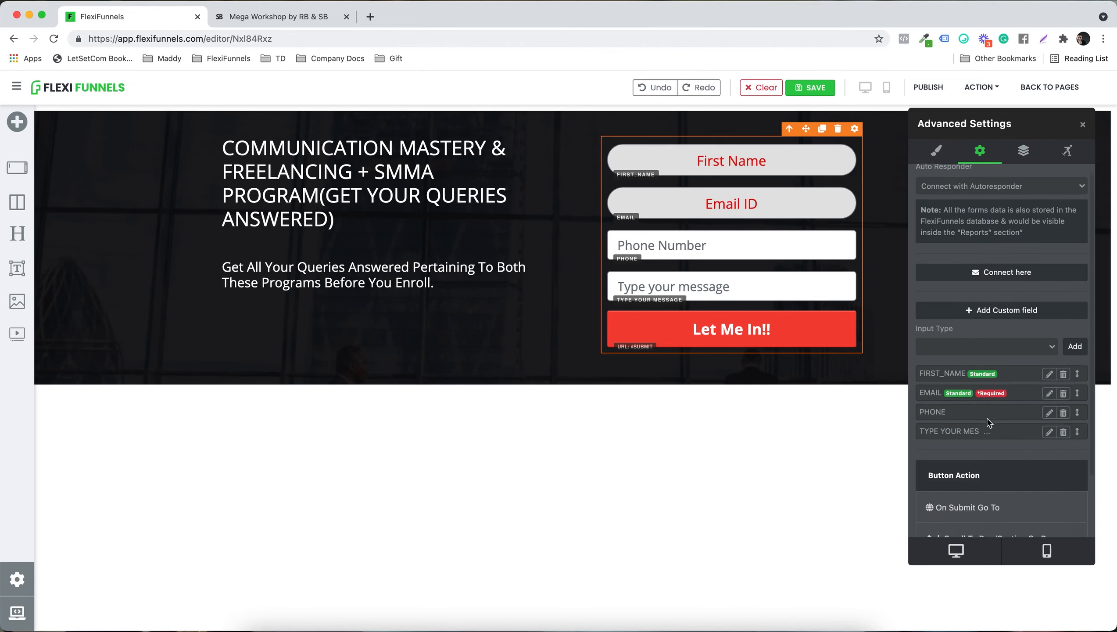
pyautogui.scroll(5, 988, 423)
pyautogui.scroll(-3, 987, 421)
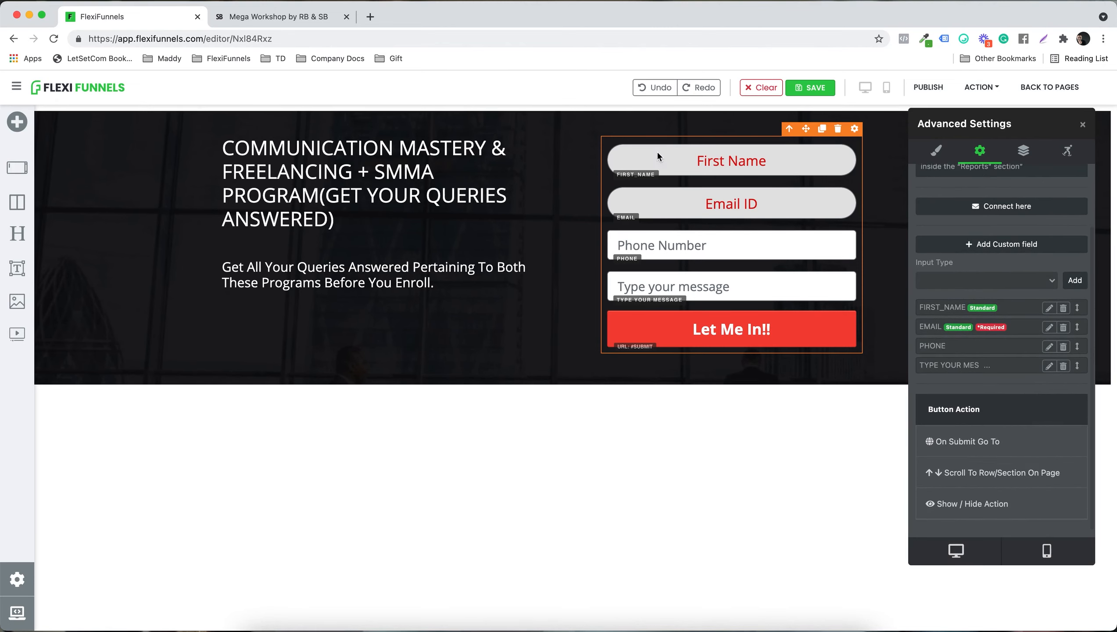
pyautogui.click(370, 16)
pyautogui.write('go')
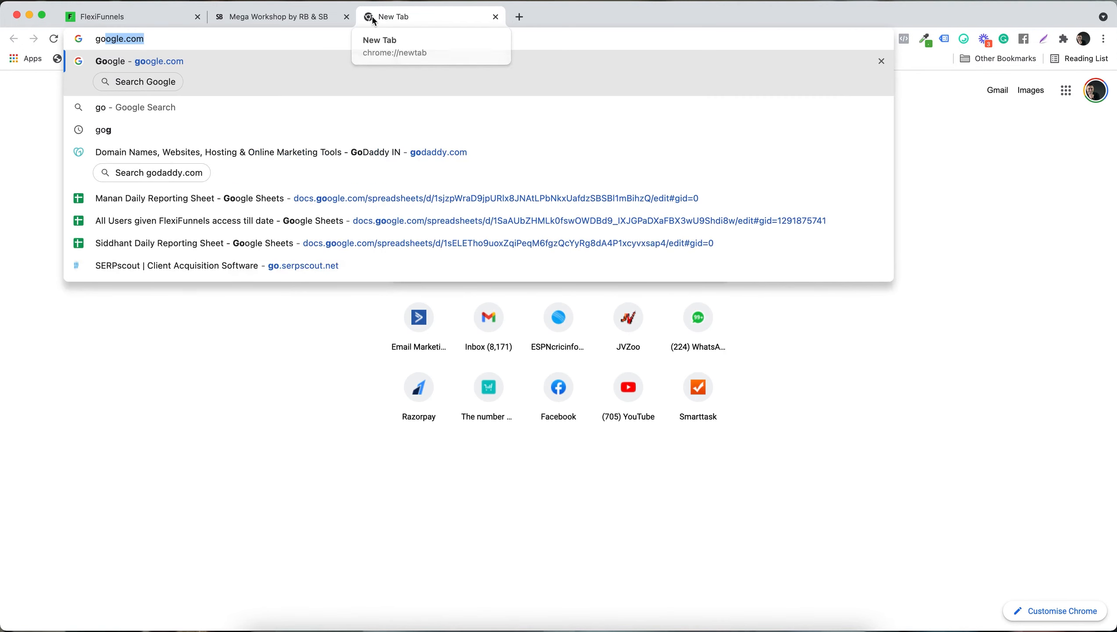
pyautogui.press('Return')
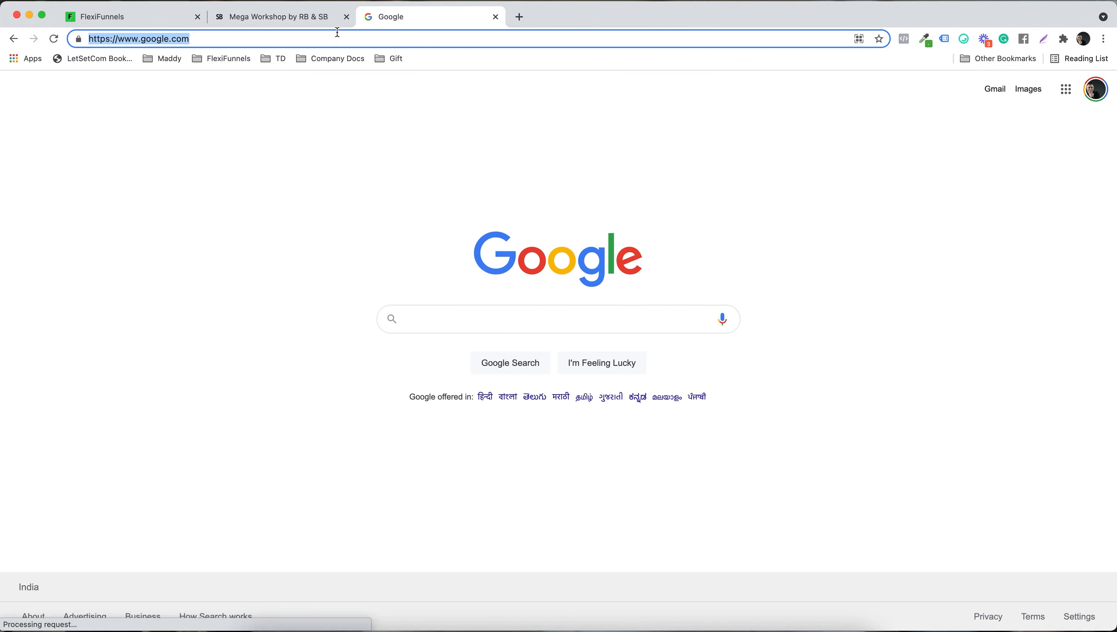
pyautogui.click(168, 23)
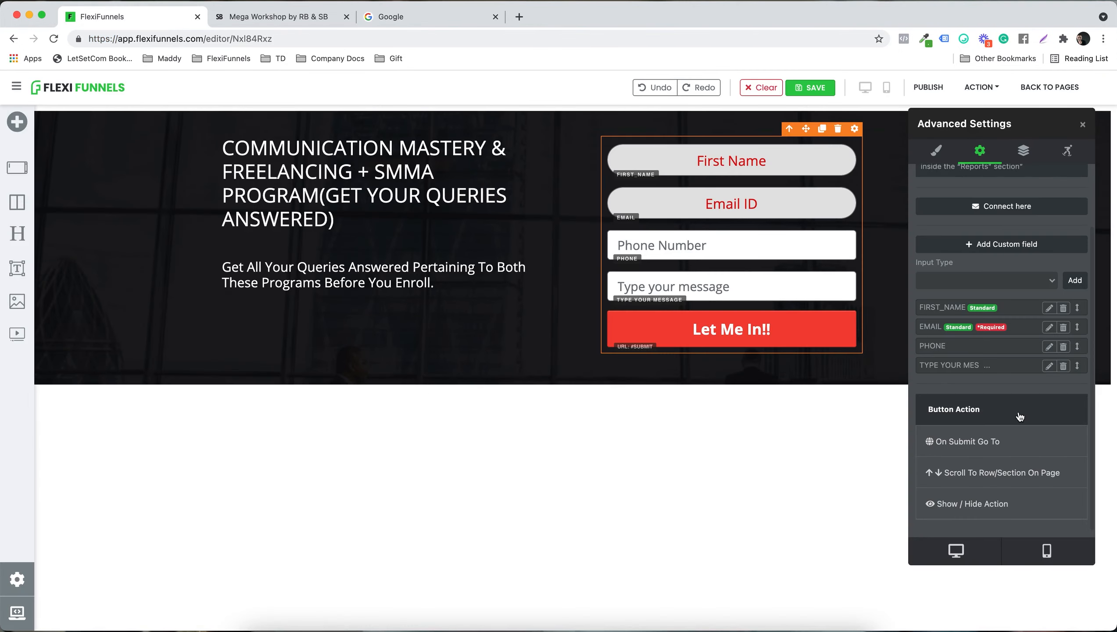
pyautogui.click(989, 448)
pyautogui.write('https://www.google.com/')
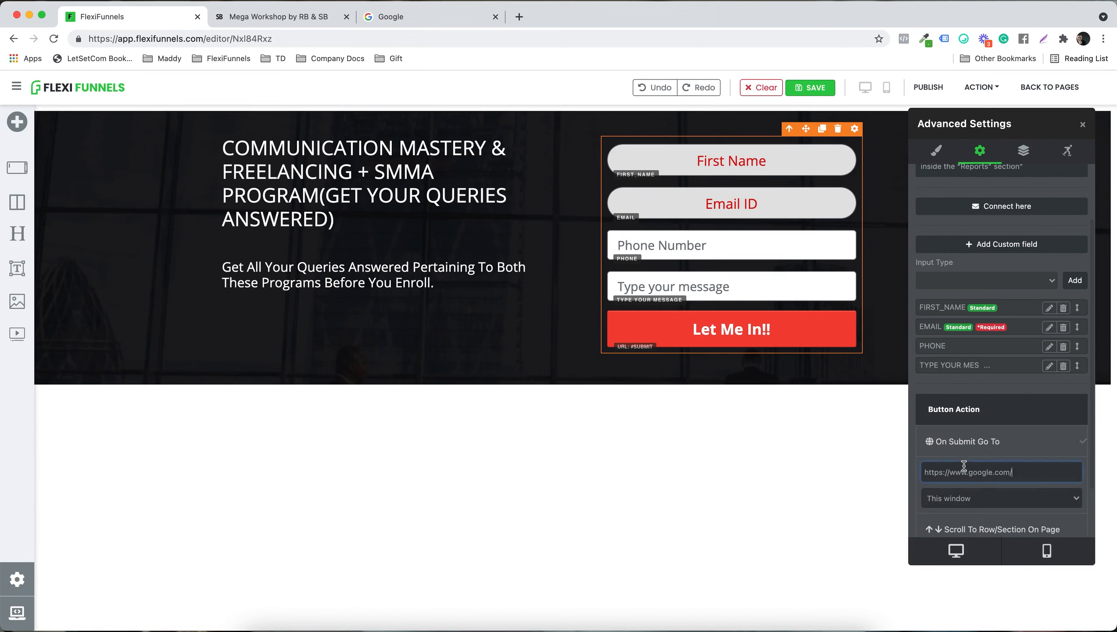
pyautogui.click(973, 497)
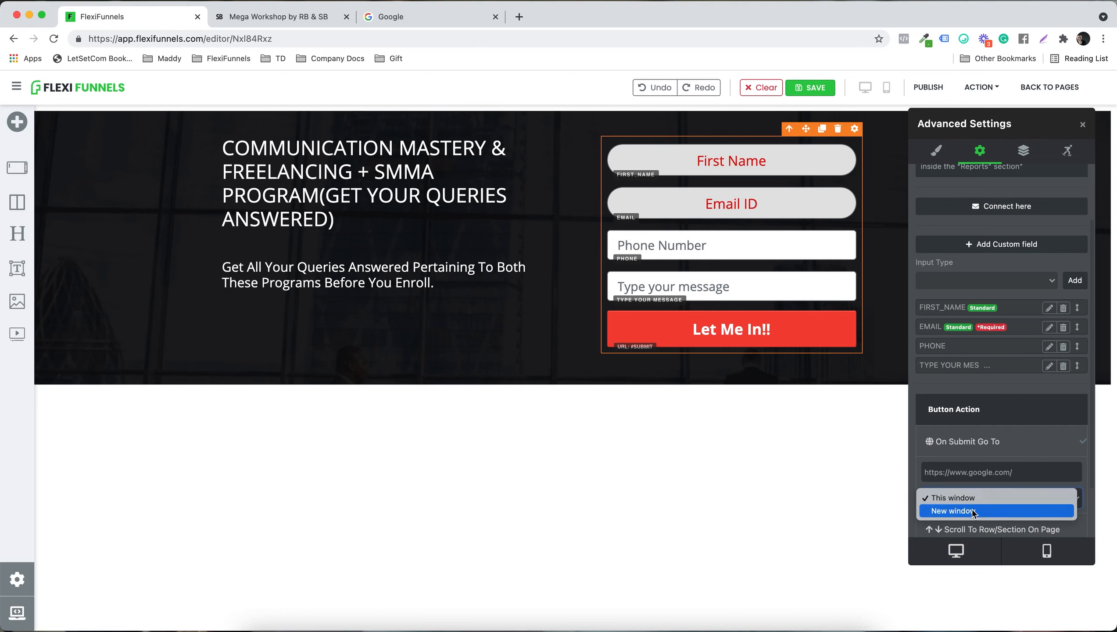
pyautogui.click(974, 498)
pyautogui.scroll(-2, 1021, 454)
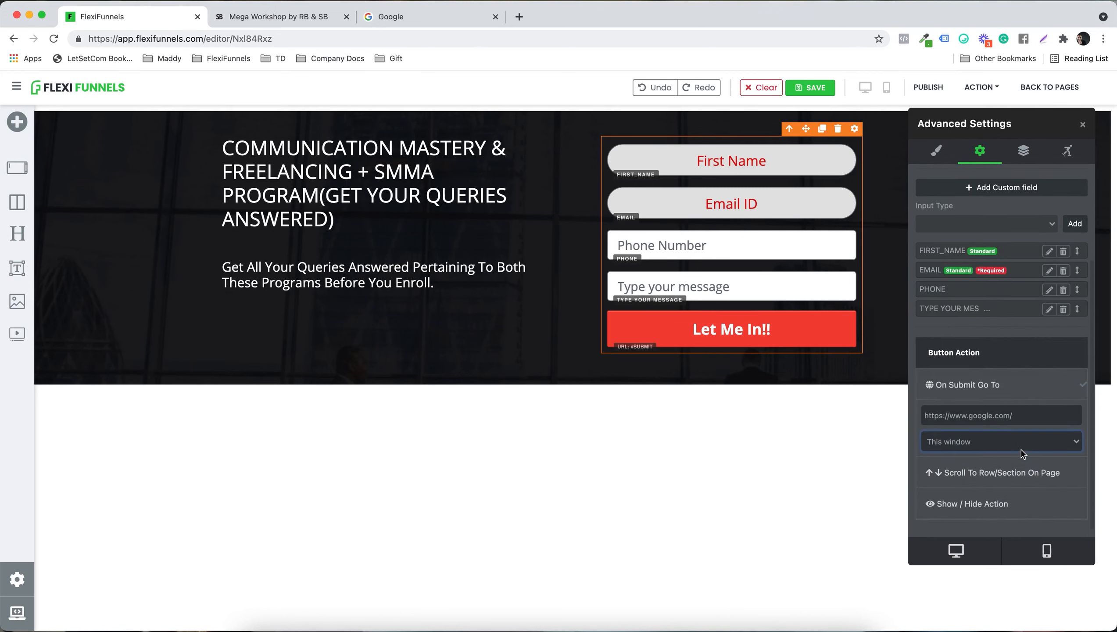
pyautogui.scroll(5, 1021, 455)
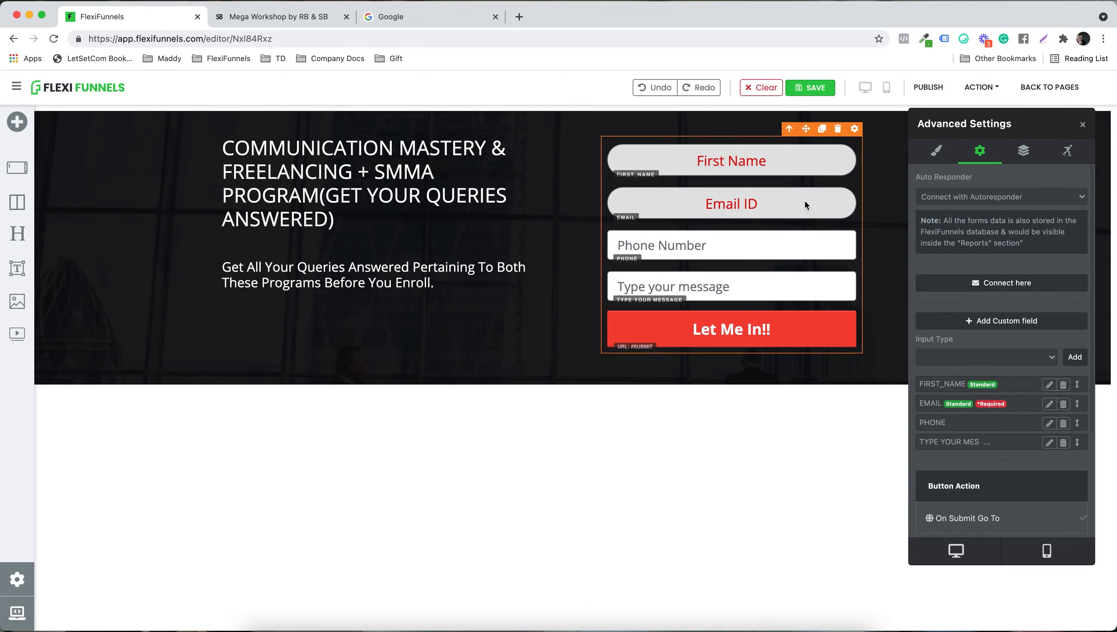
# Step: Open the form's autoresponder connections, choose Test List for the ActiveCampaign - SB AC integration and start adding an autoresponder tag
pyautogui.click(990, 281)
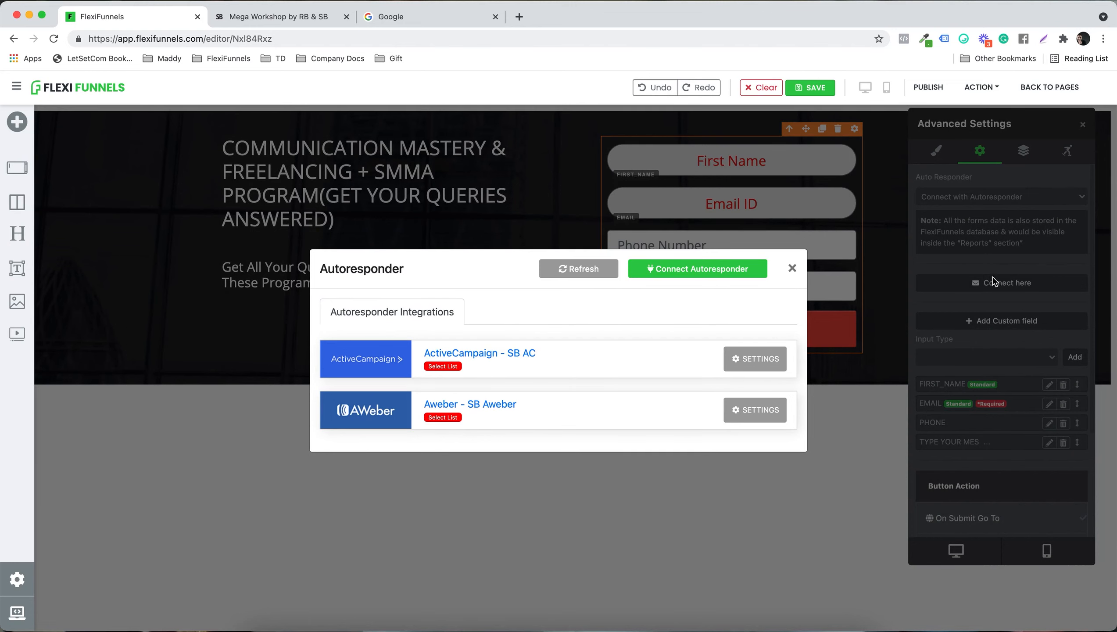
pyautogui.click(791, 268)
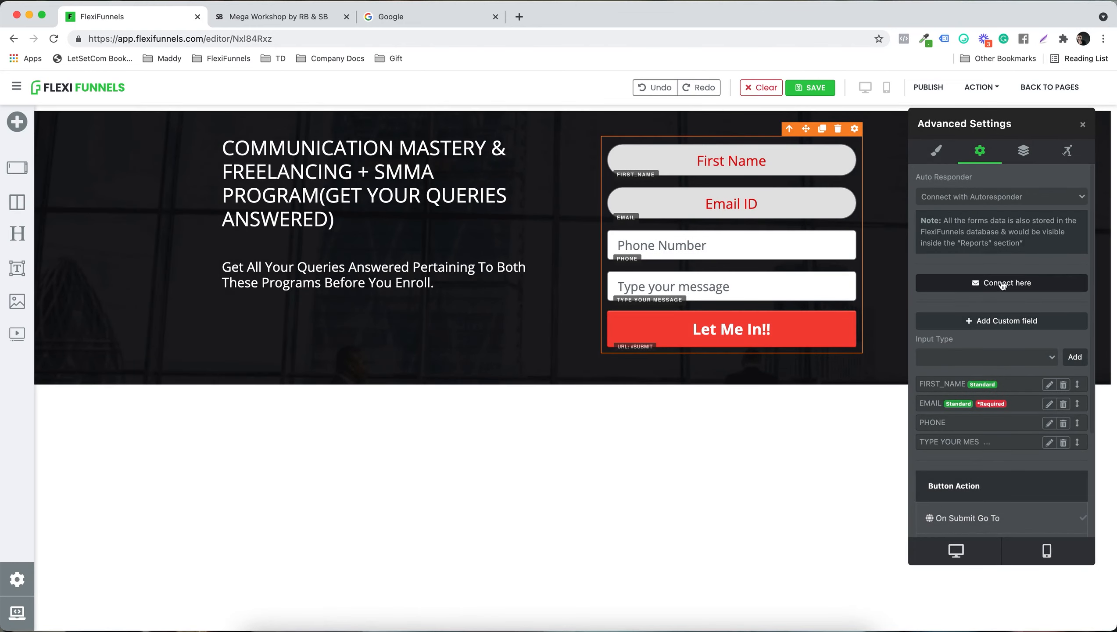
pyautogui.click(993, 284)
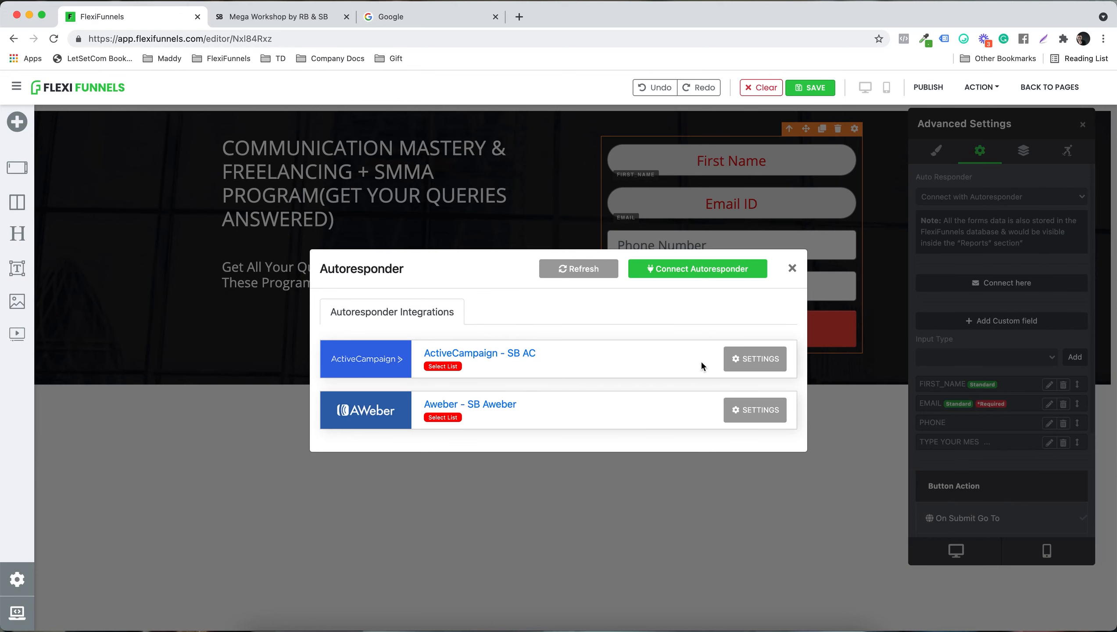
pyautogui.click(729, 362)
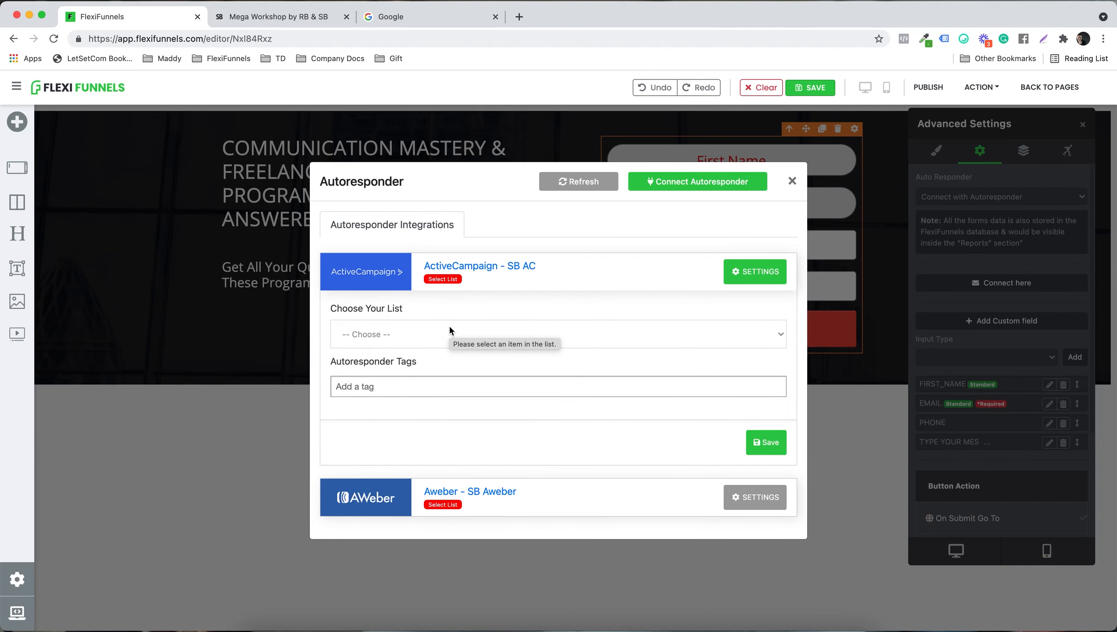
pyautogui.click(449, 327)
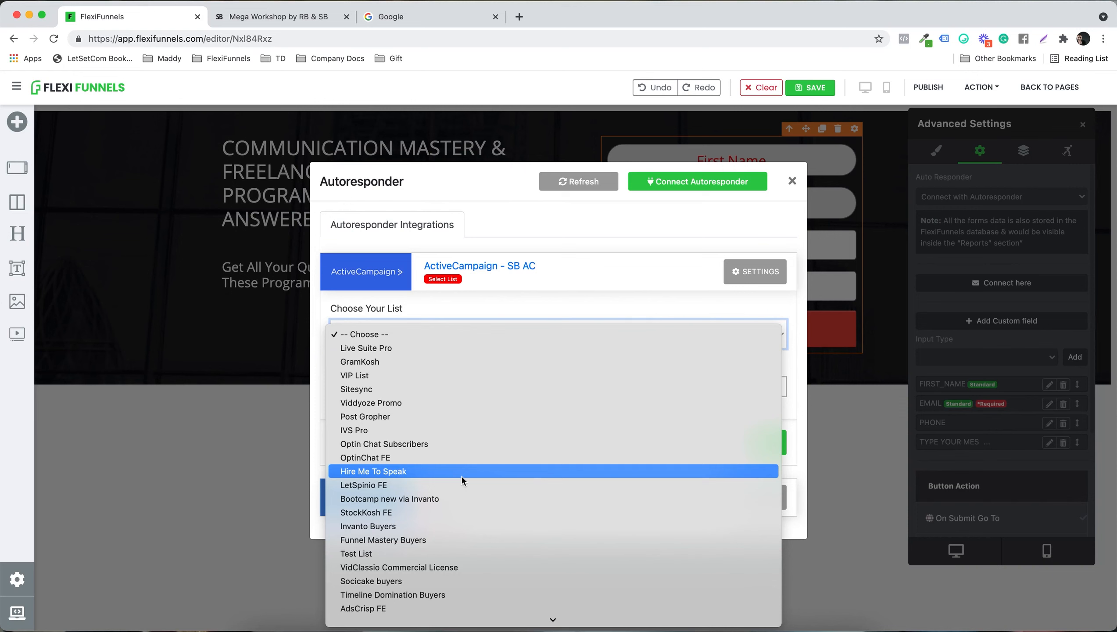
pyautogui.click(432, 553)
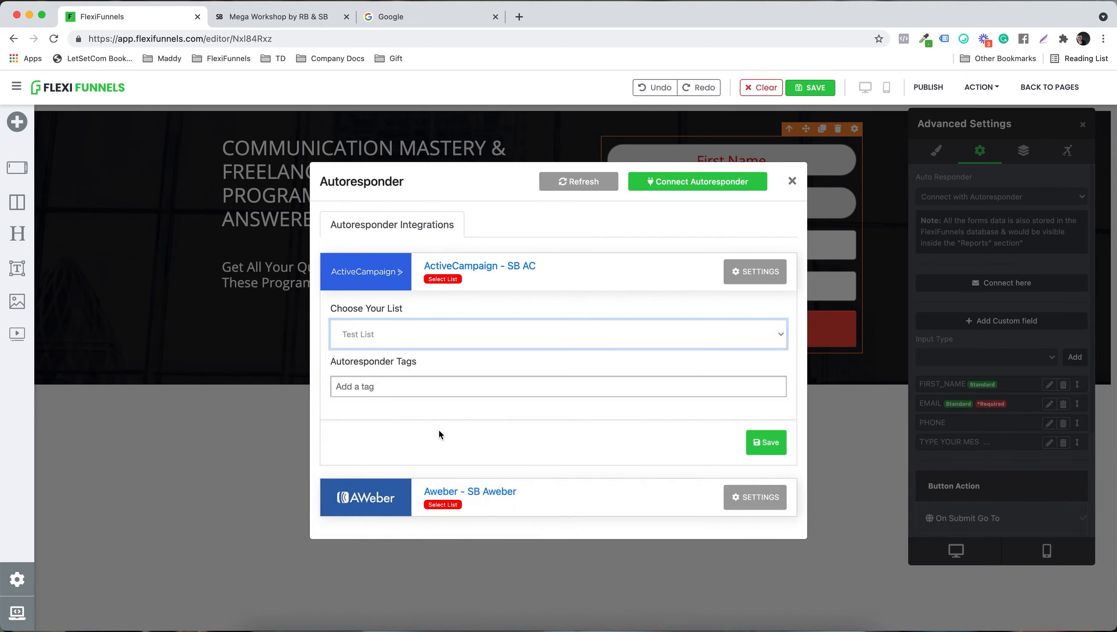
pyautogui.click(405, 391)
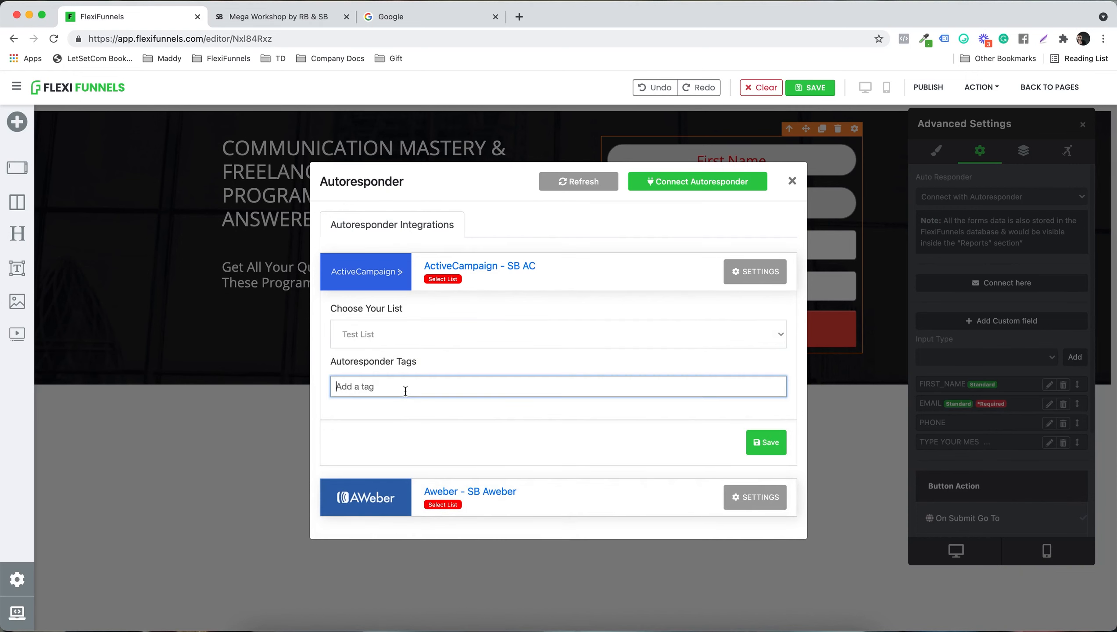